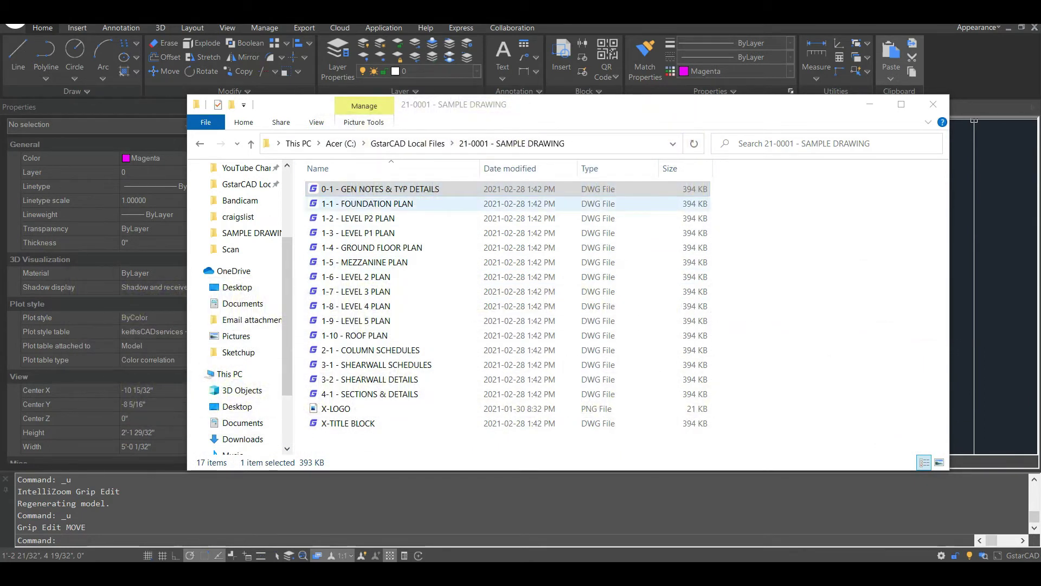
- Review the numbering and naming of the general notes and plan drawings in the 21-0001 - SAMPLE DRAWING folder
click(367, 203)
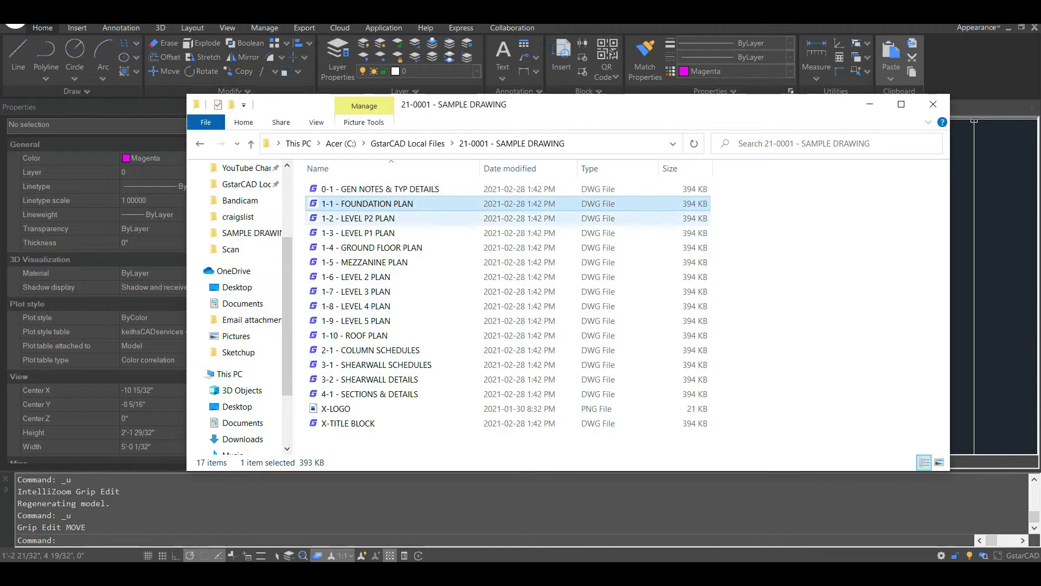
click(367, 218)
click(367, 232)
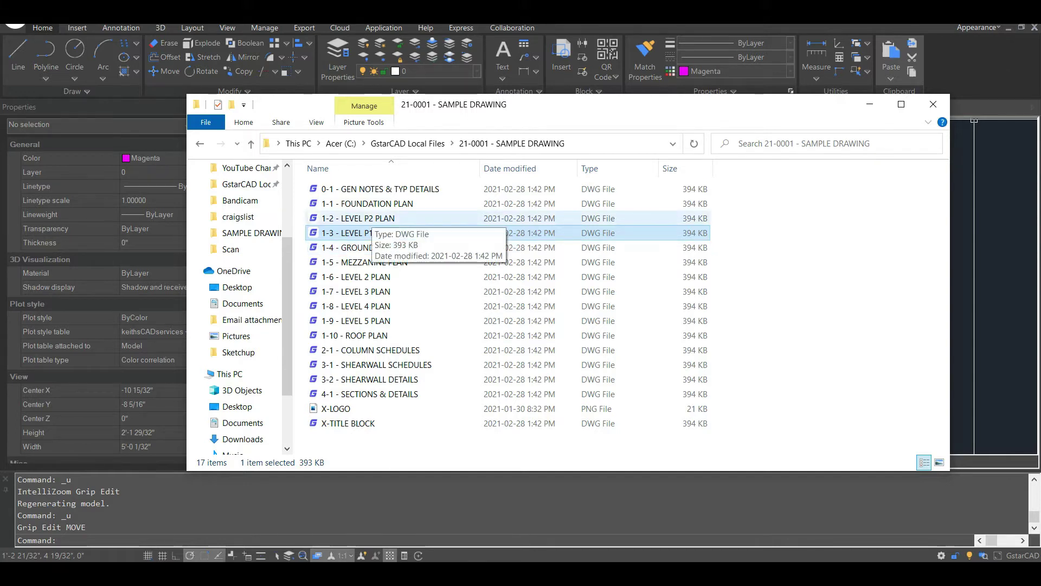
click(372, 189)
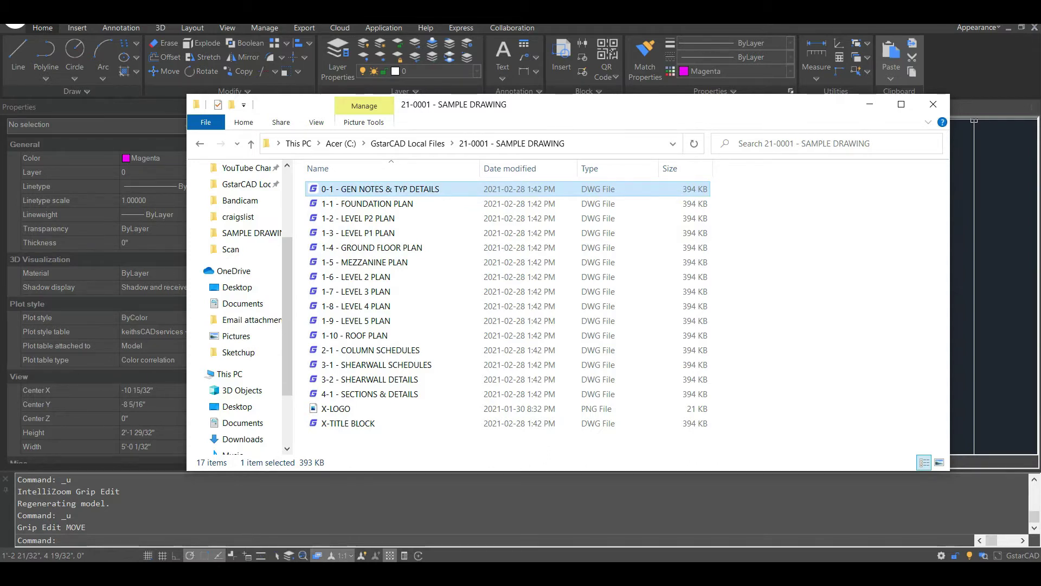
click(377, 203)
click(377, 218)
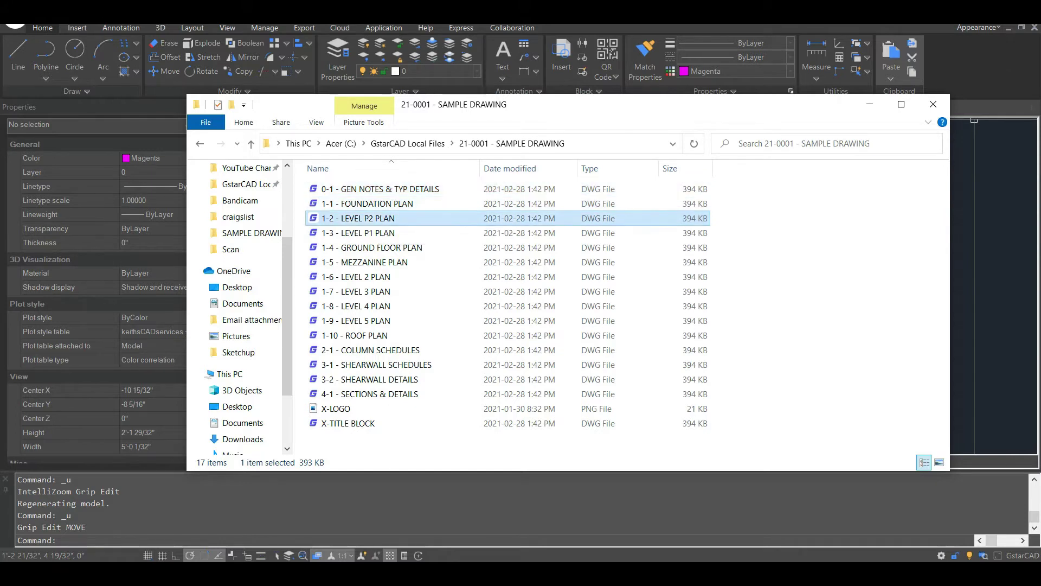
click(358, 233)
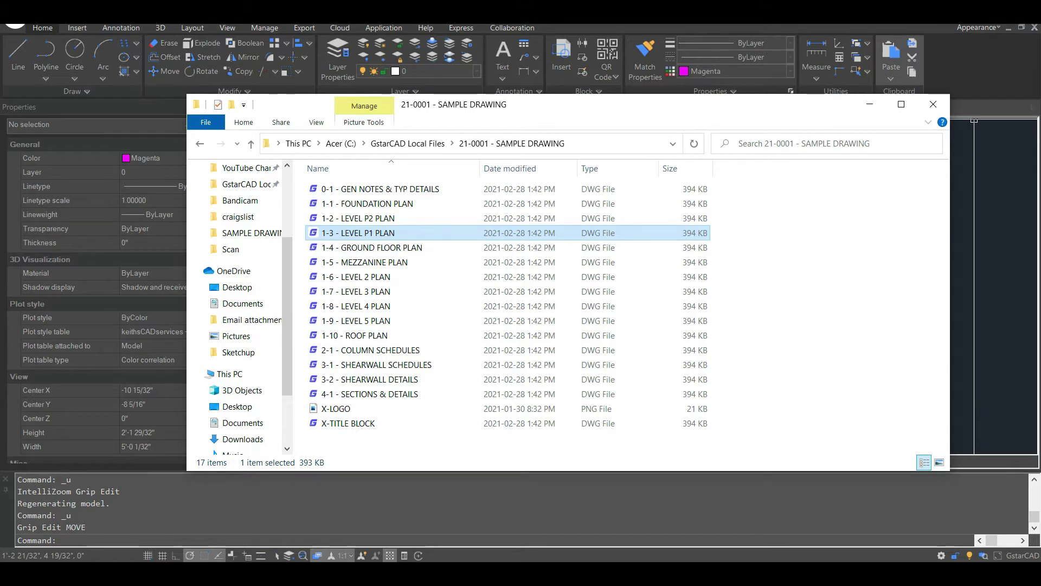
click(358, 218)
click(358, 233)
click(372, 247)
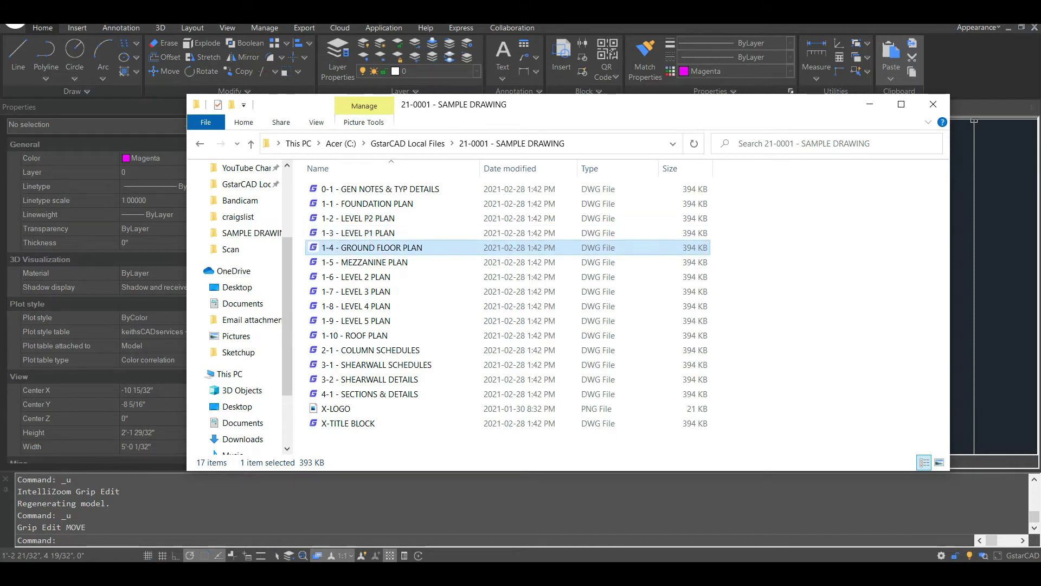
click(365, 262)
click(356, 276)
click(356, 291)
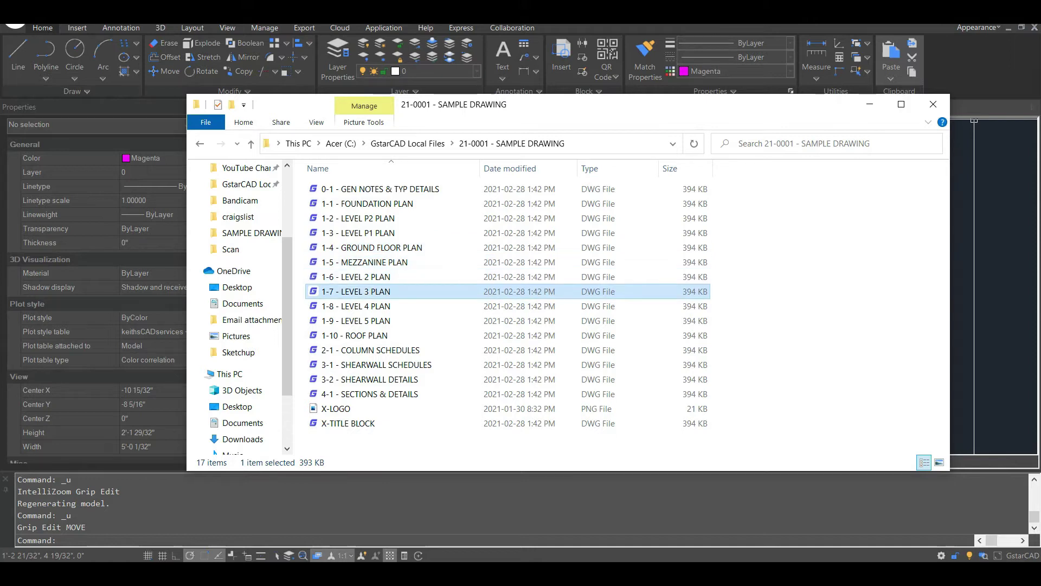
- Review the names of the column schedule, shearwall, and sections and details drawings, numbered 2-1 to 4-1
click(374, 350)
click(374, 365)
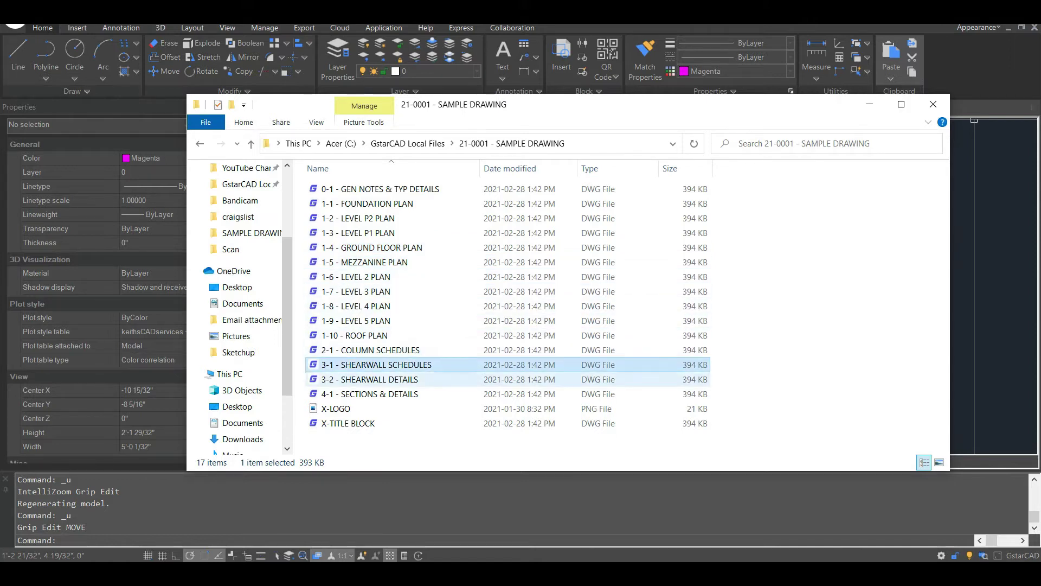
click(375, 379)
click(374, 394)
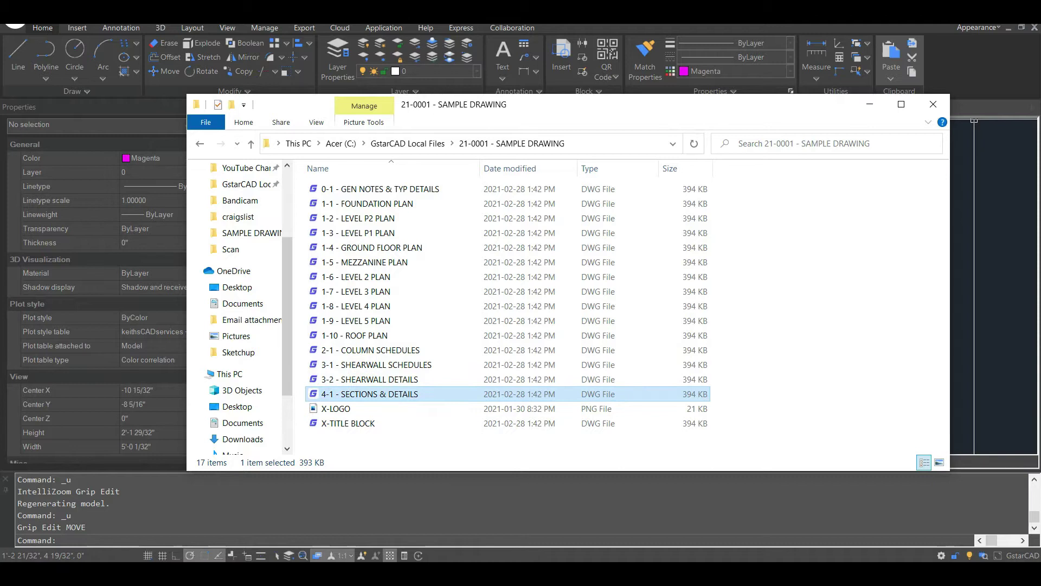
click(374, 350)
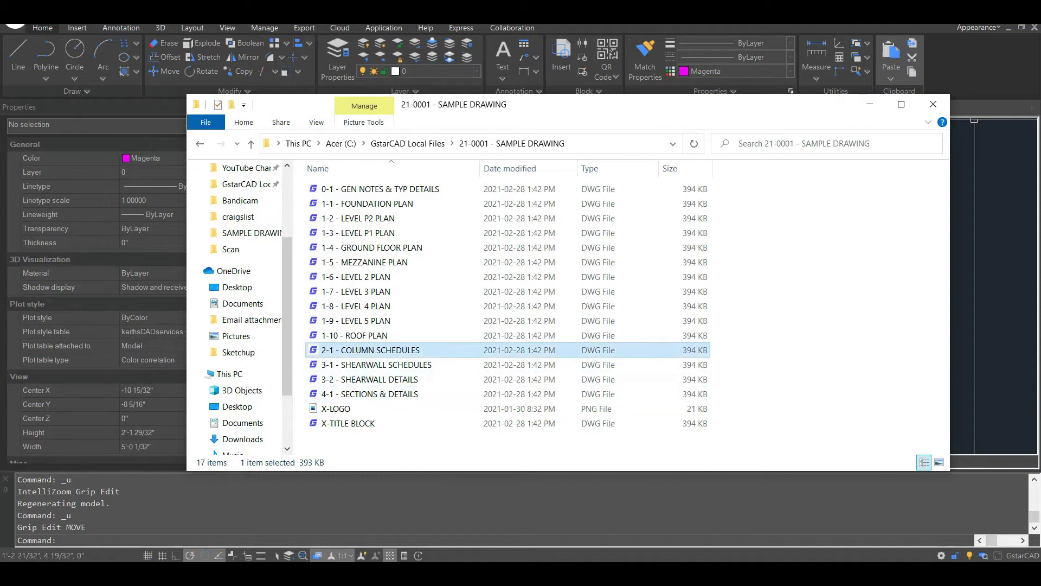
click(374, 364)
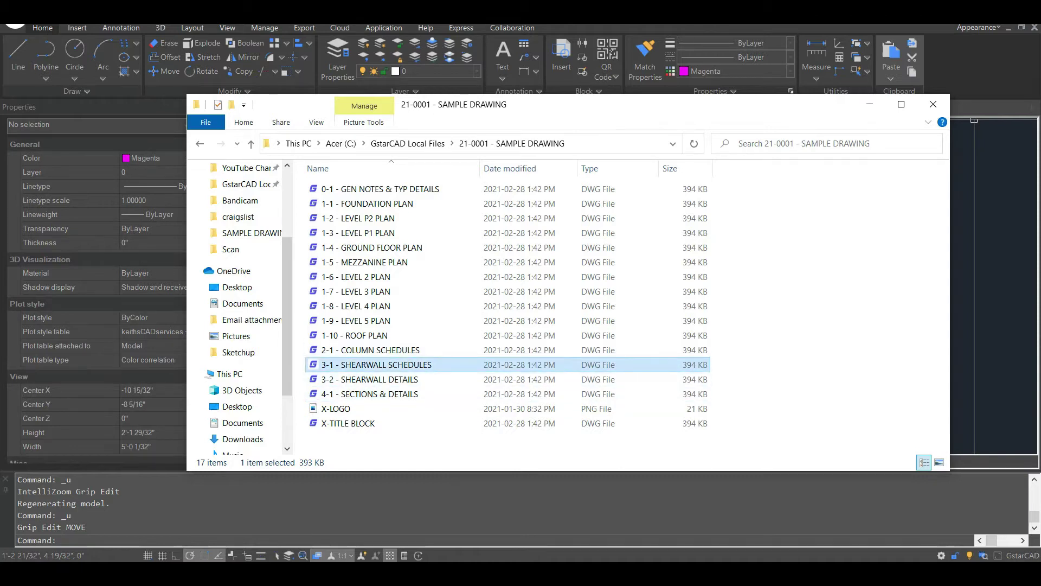
click(374, 379)
- Compare the X-LOGO reference file with the numbered sheet drawings from 0-1 to 4-1 in the folder
click(374, 188)
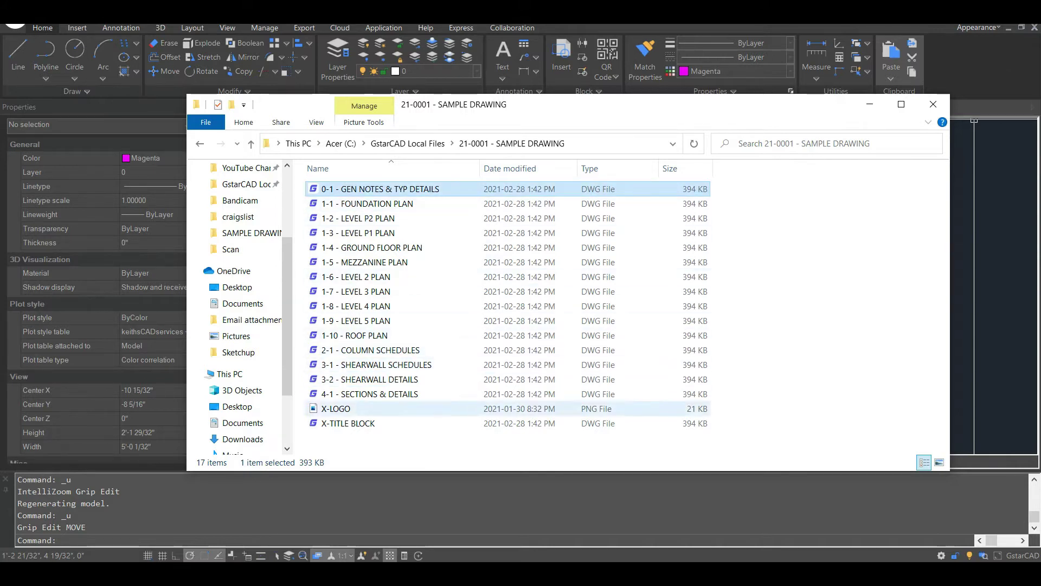
click(336, 408)
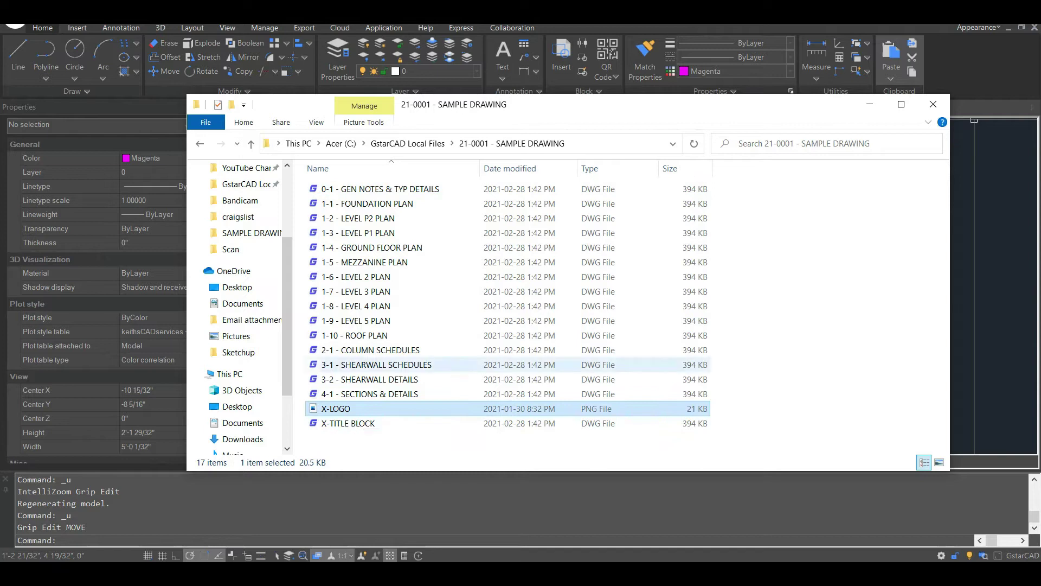
click(374, 189)
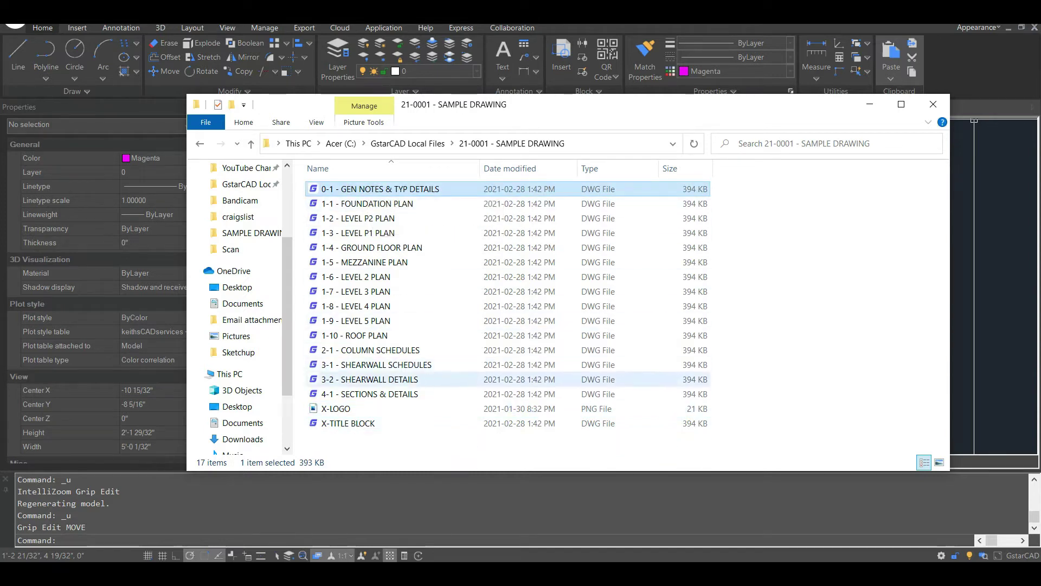
shift+click(378, 394)
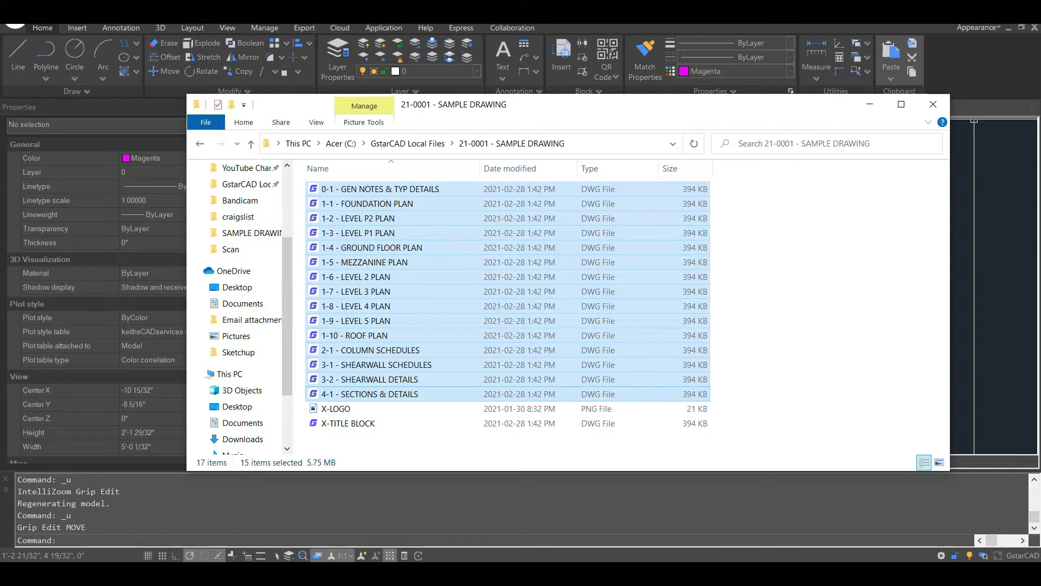
click(379, 189)
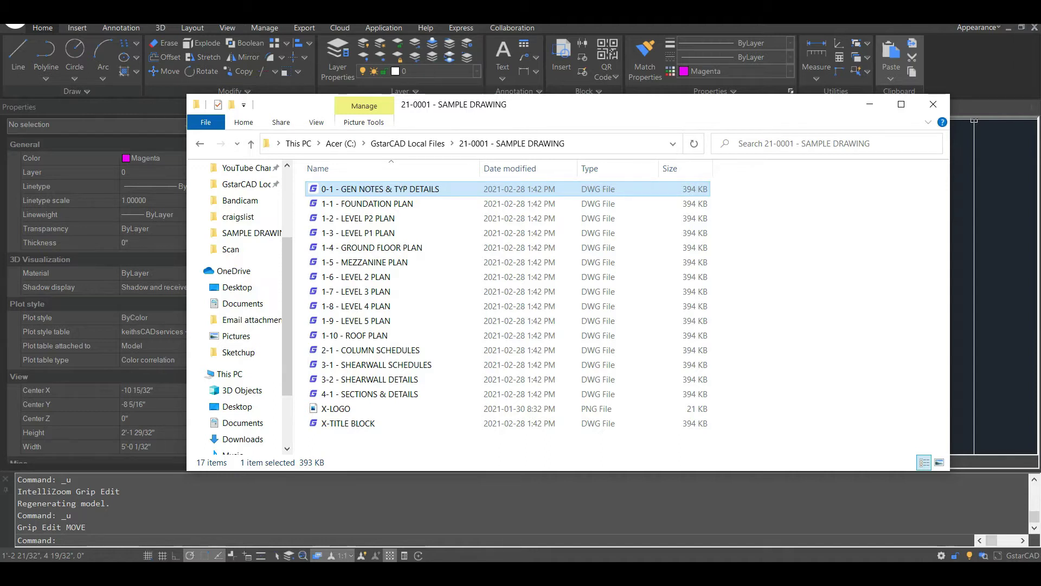
click(400, 204)
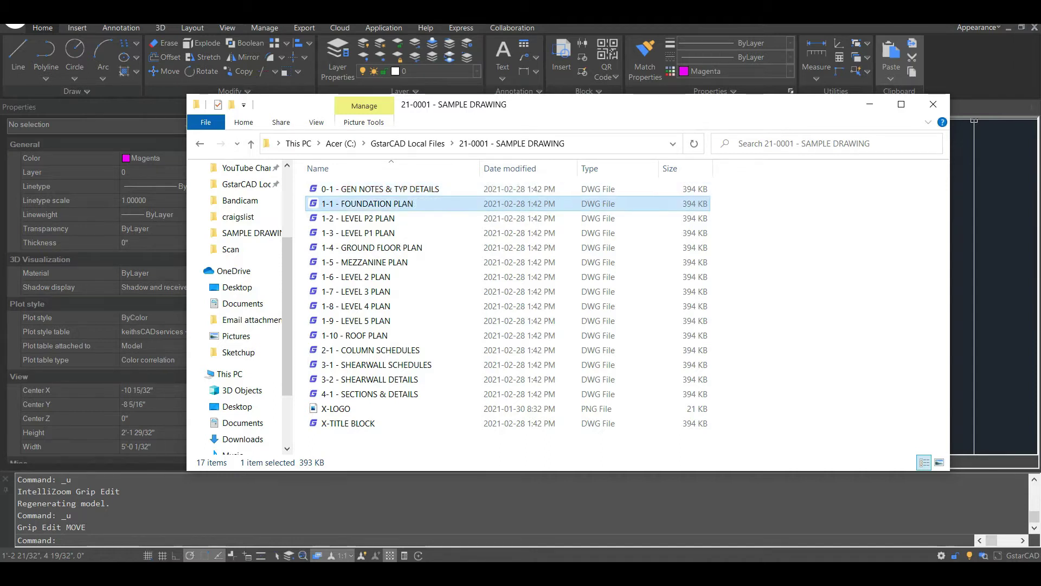
click(400, 189)
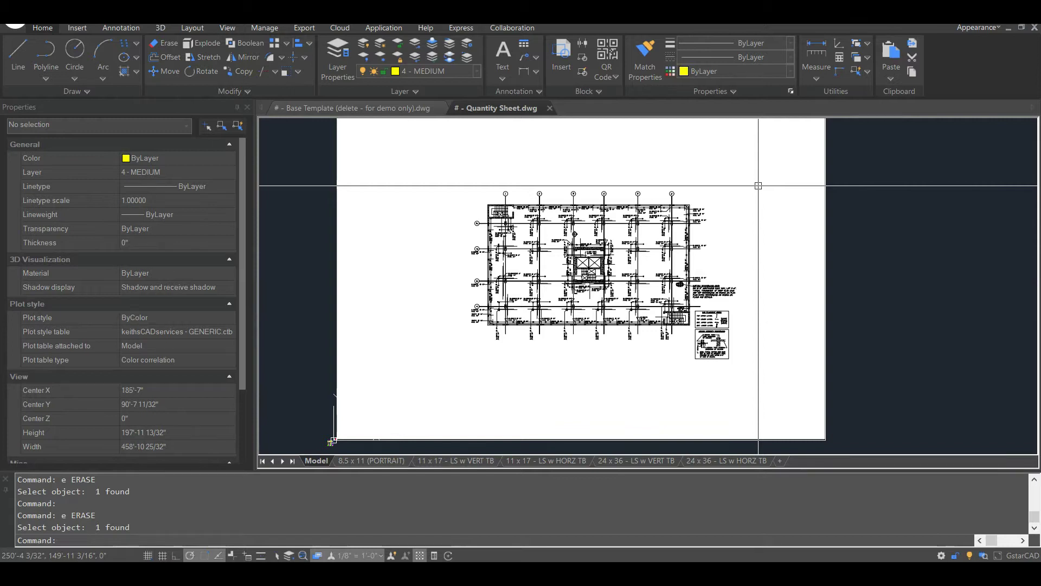
- Examine the floor plan placed in model space of the Quantity Sheet drawing, up close and as a whole
middle_drag(757, 179, 721, 235)
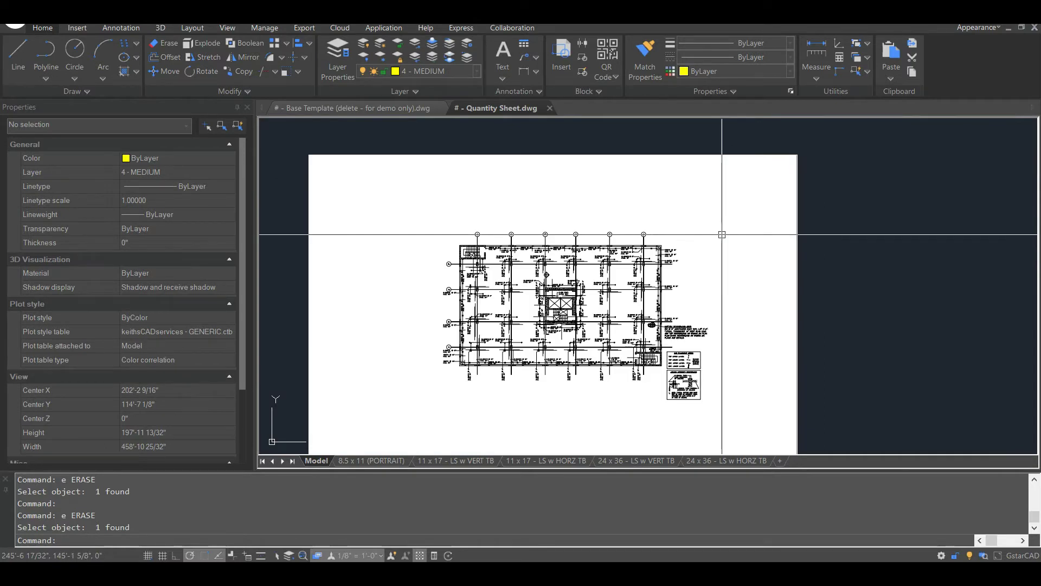
scroll(569, 244, up, 2)
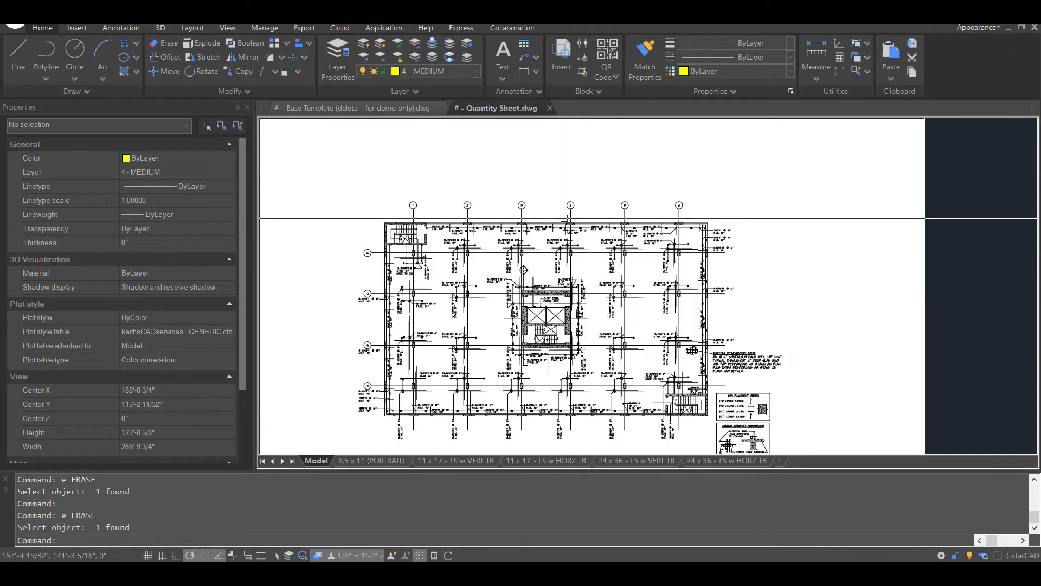
scroll(576, 241, down, 2)
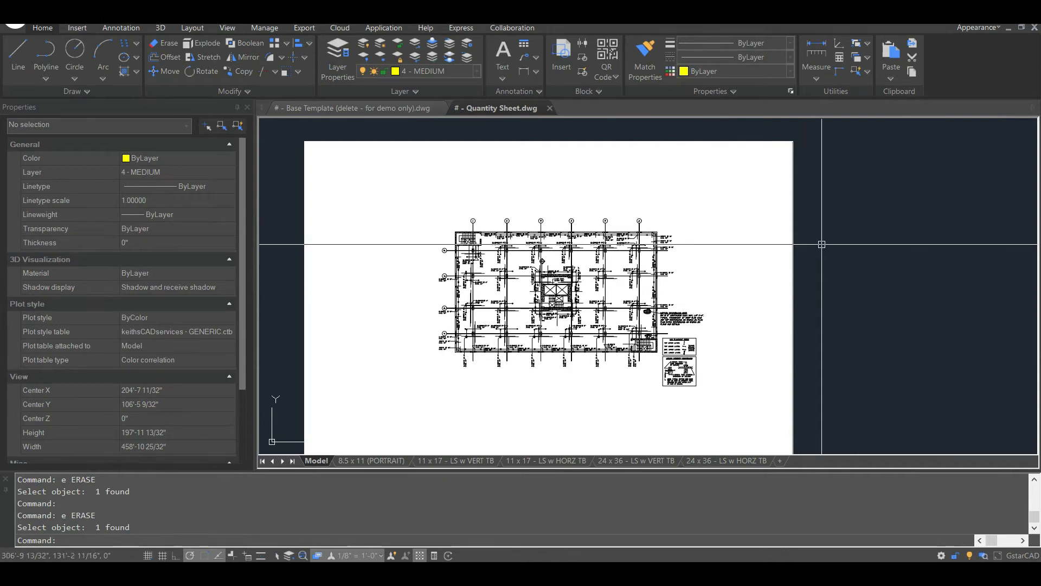
mouse_move(688, 312)
middle_down()
mouse_move(952, 250)
mouse_move(904, 250)
middle_up()
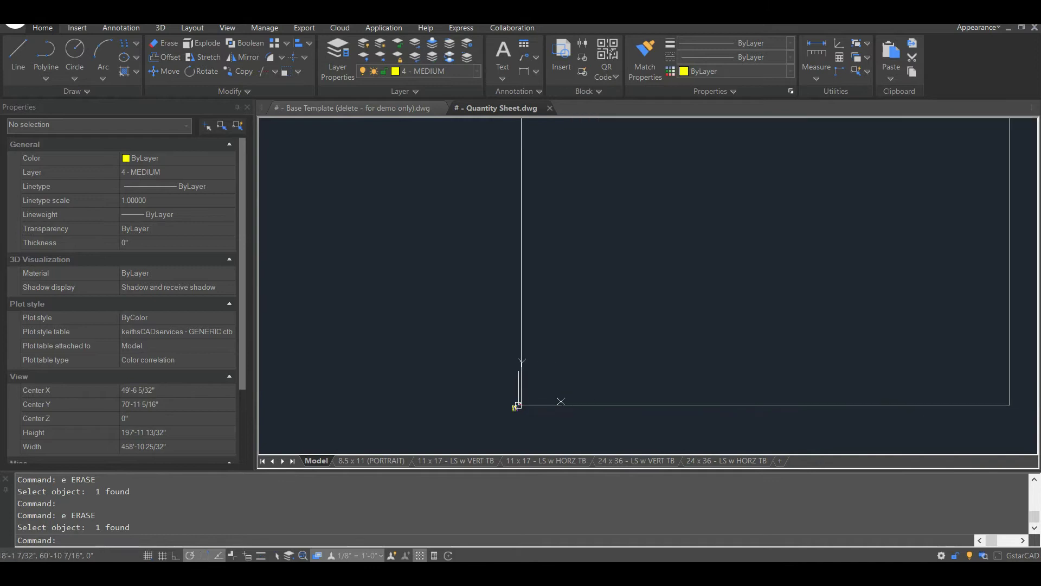
- Switch to the Base Template drawing and examine the company logo design in model space
key(ctrl+Tab)
scroll(556, 232, up, 6)
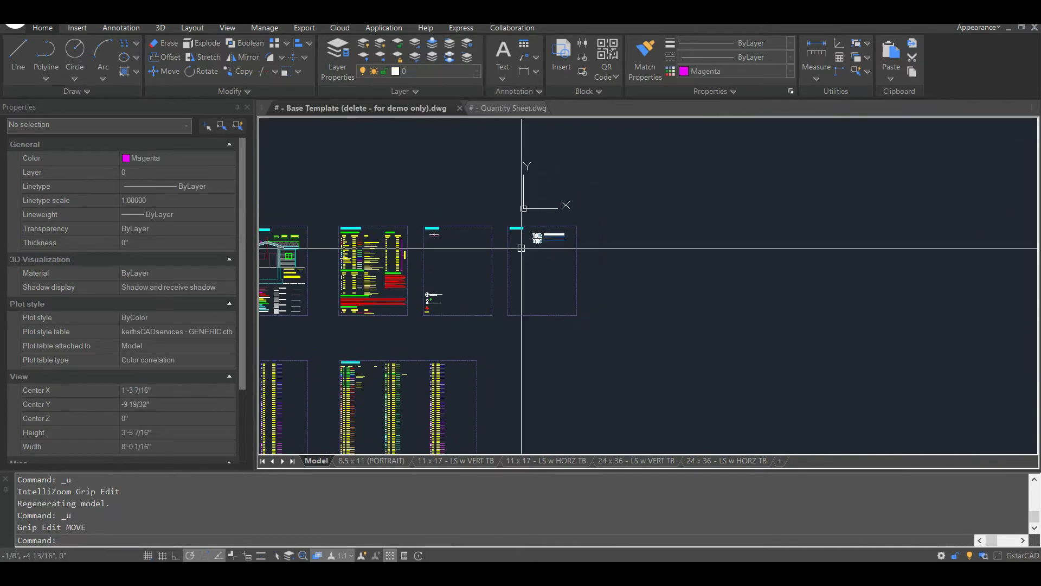
scroll(556, 232, up, 2)
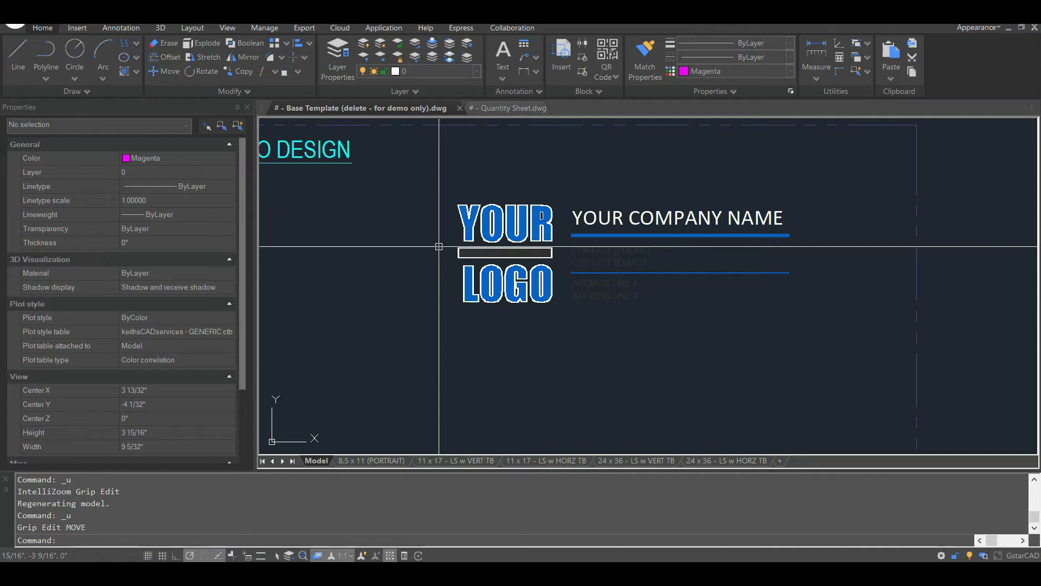
middle_drag(442, 208, 372, 219)
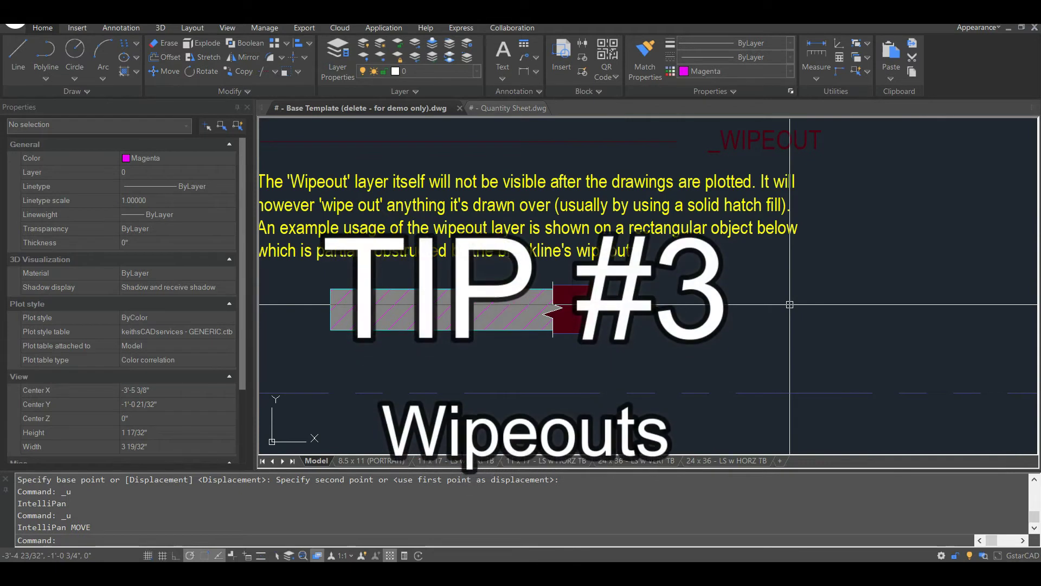
- Draw a five-sided wipeout over the dashed line, beside the hatched breakline example
middle_drag(702, 332, 582, 295)
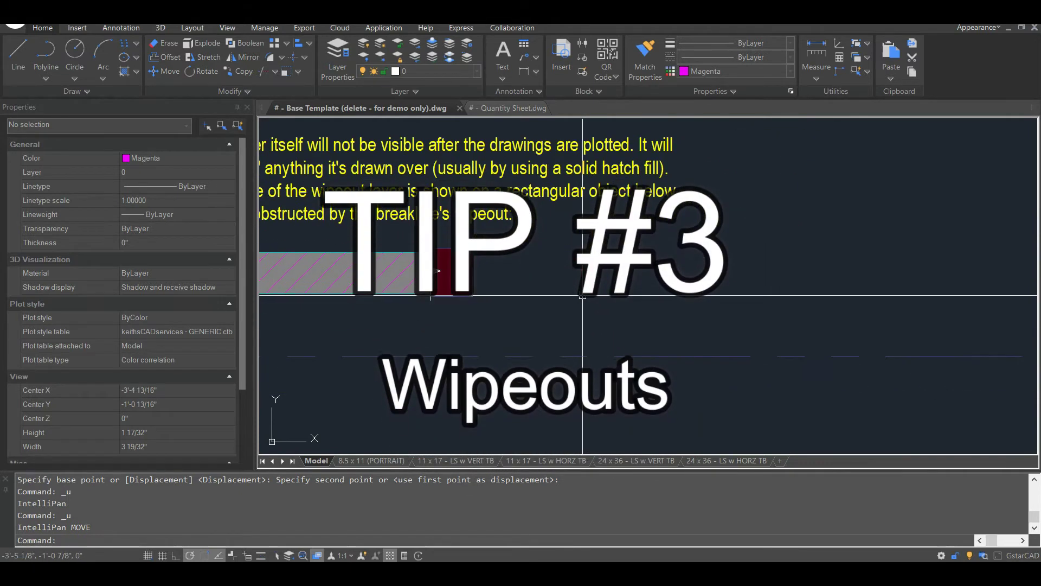
text(wipeout)
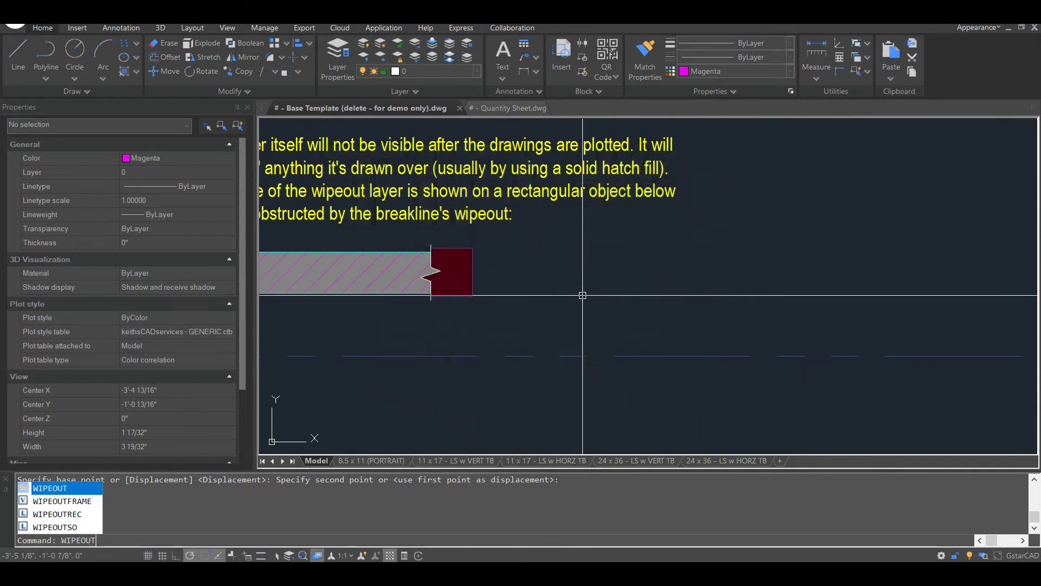
key(Return)
click(551, 304)
click(719, 244)
click(820, 328)
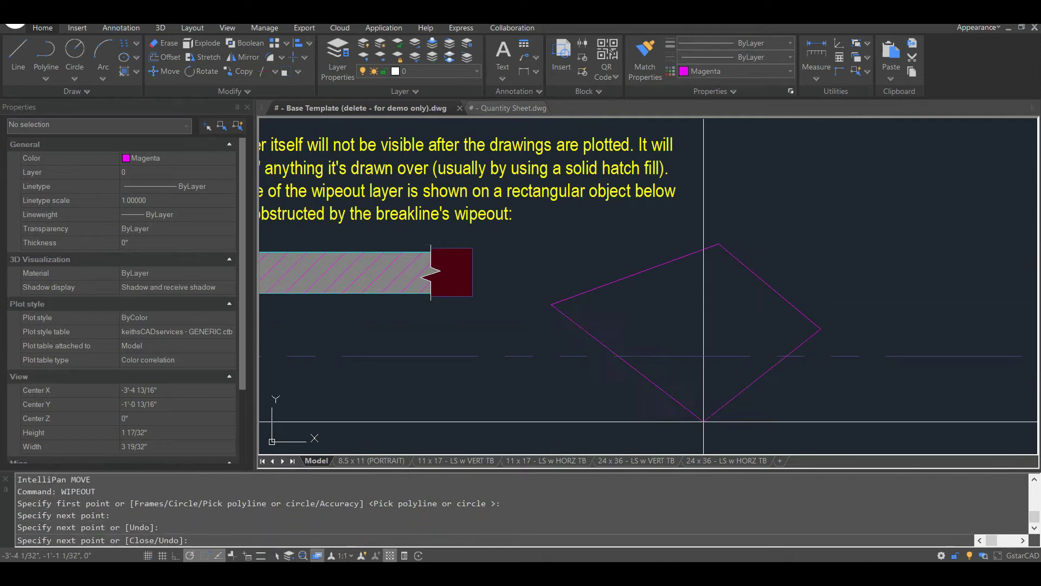
click(704, 422)
click(535, 401)
key(Return)
- Select the five-sided wipeout by its frame to inspect its grips and properties, and clear the selection
scroll(680, 288, down, 1)
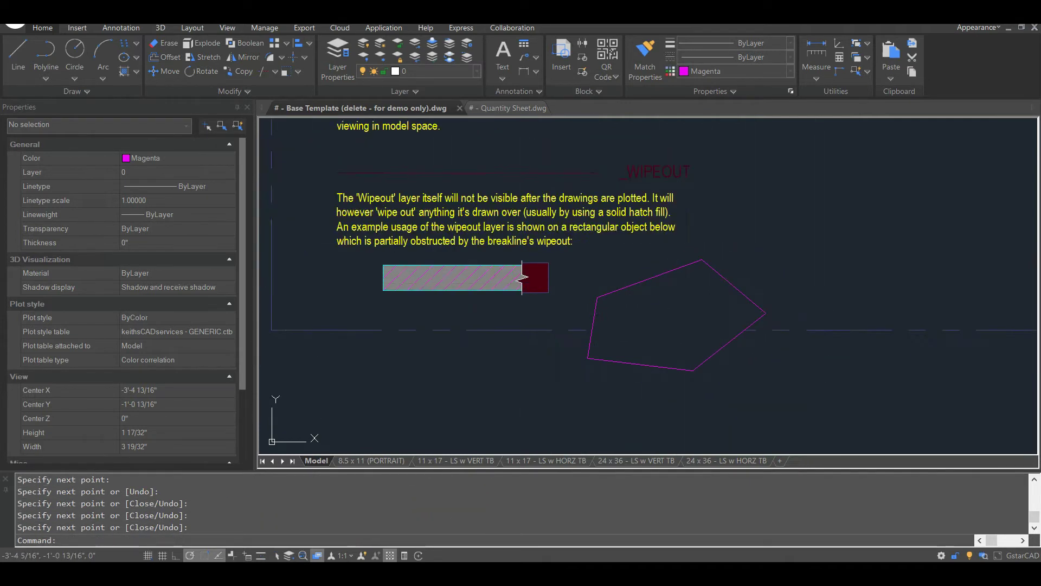
middle_drag(714, 269, 618, 252)
click(643, 241)
click(615, 267)
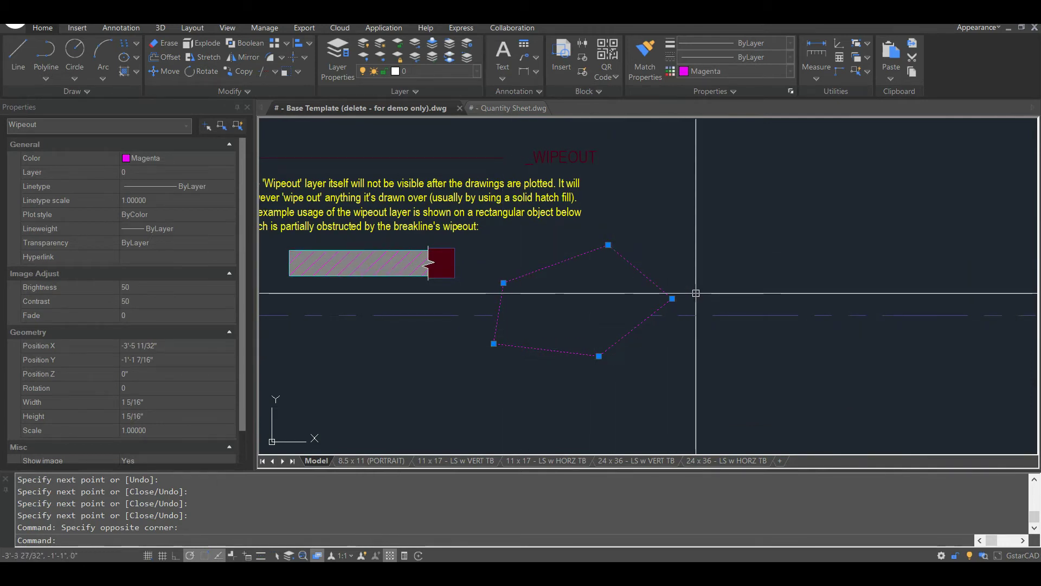
key(Escape)
middle_drag(674, 242, 605, 243)
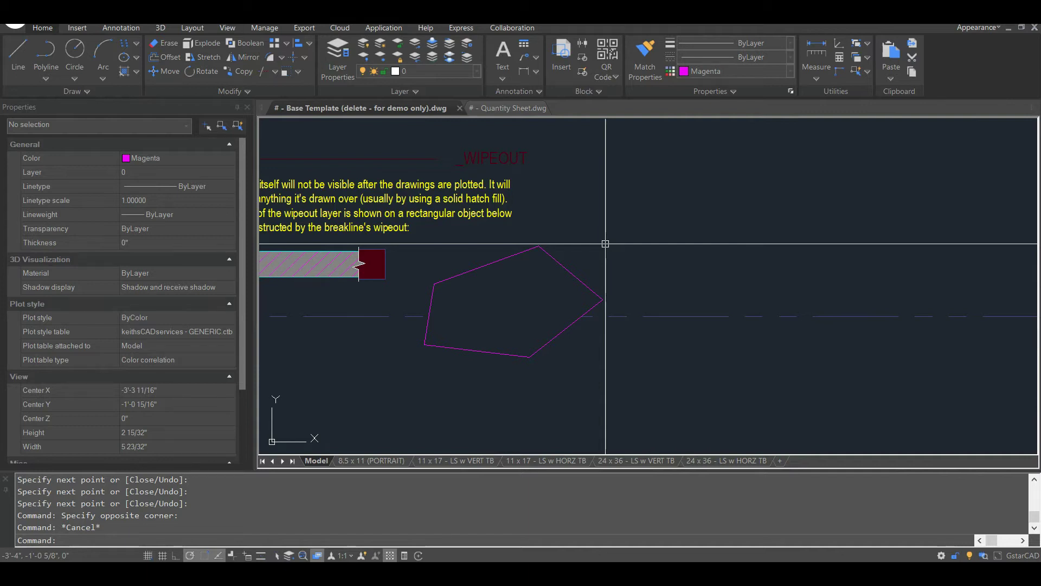
scroll(591, 252, up, 2)
click(587, 251)
click(546, 324)
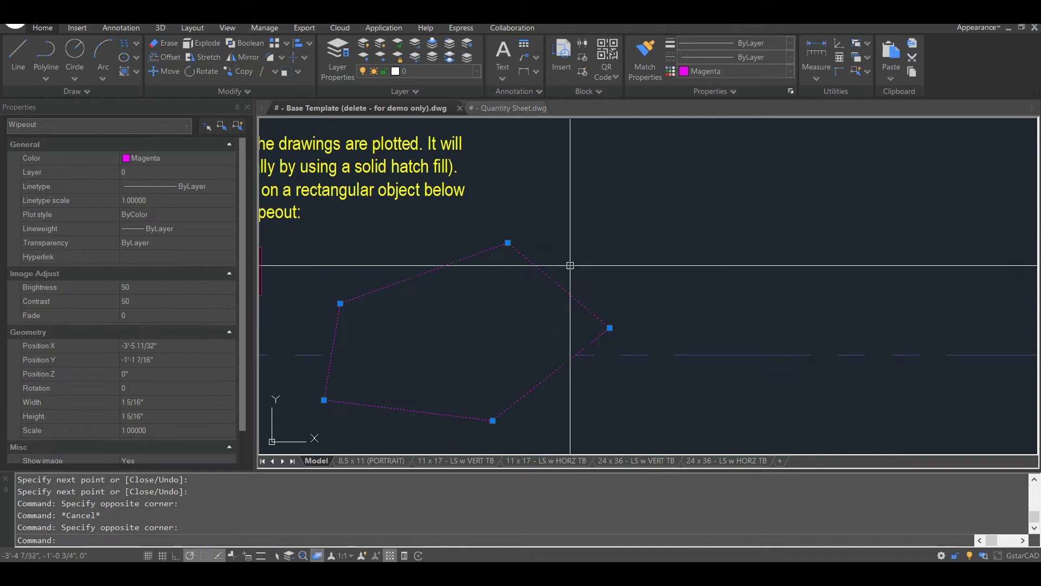
key(Escape)
- Set WIPEOUTFRAME to 0 so that the wipeout frames are hidden
text(wipe)
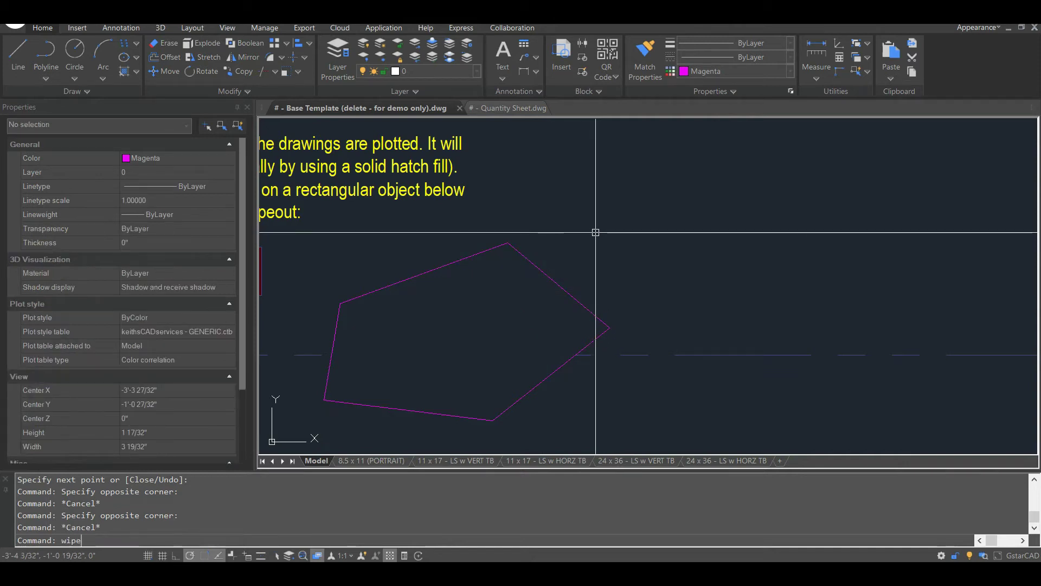
text(outframe)
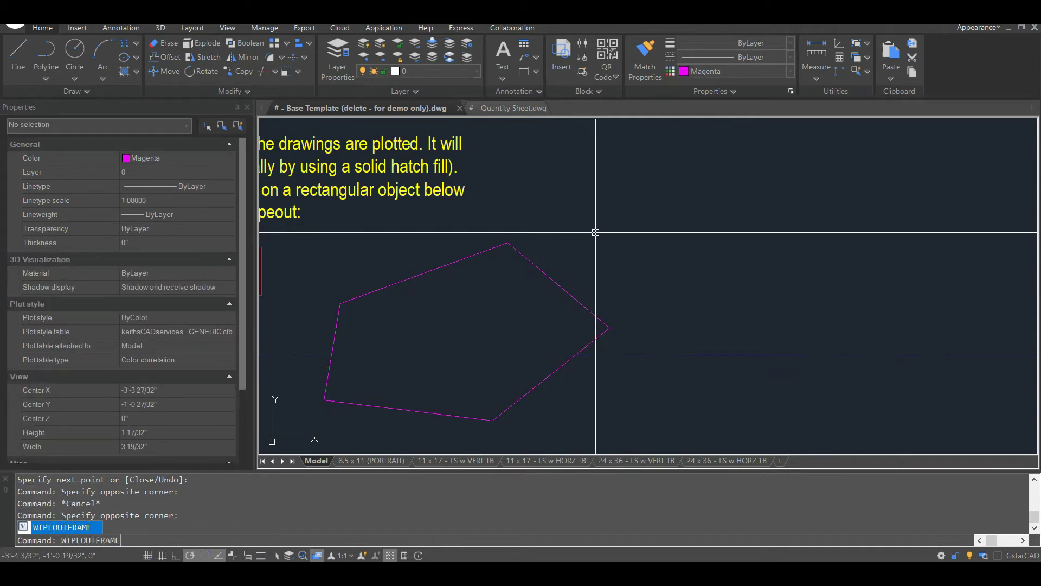
key(Return)
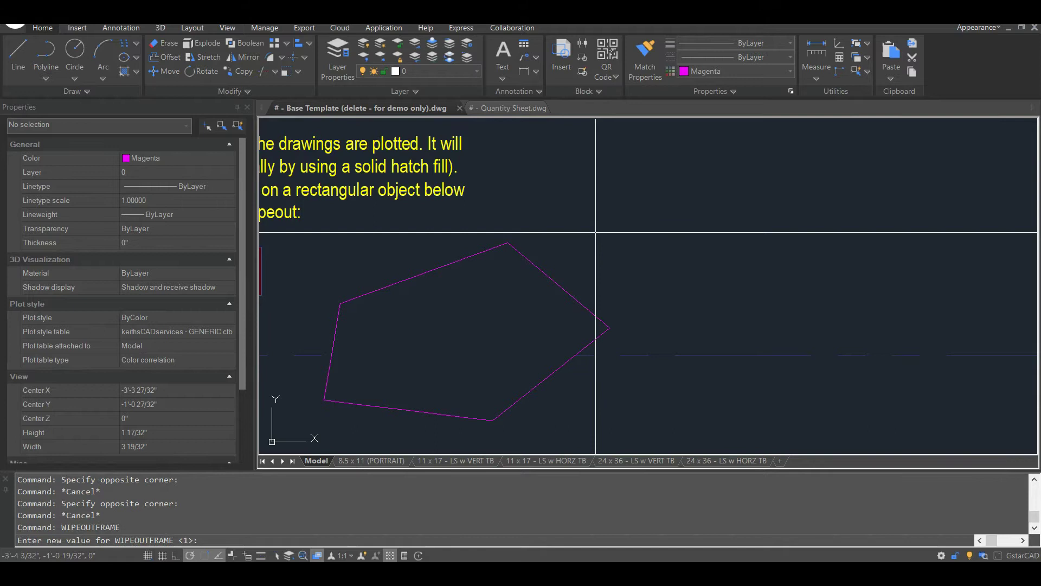
text(0)
key(Return)
- Select the frameless five-sided wipeout with a crossing window to inspect its grips, repeat the selection, and clear it
scroll(651, 230, down, 4)
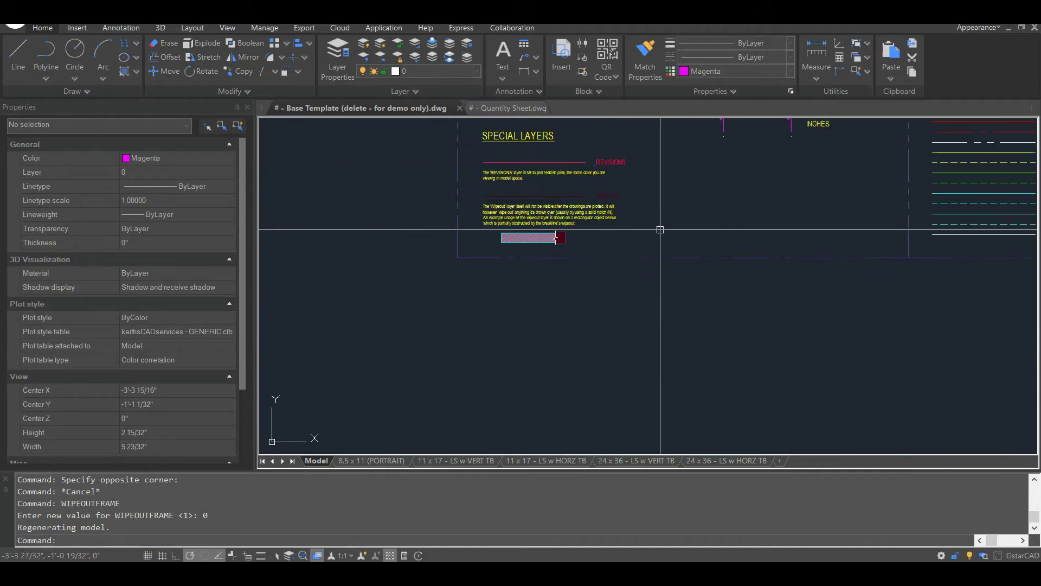
middle_drag(660, 230, 628, 262)
click(657, 254)
click(578, 272)
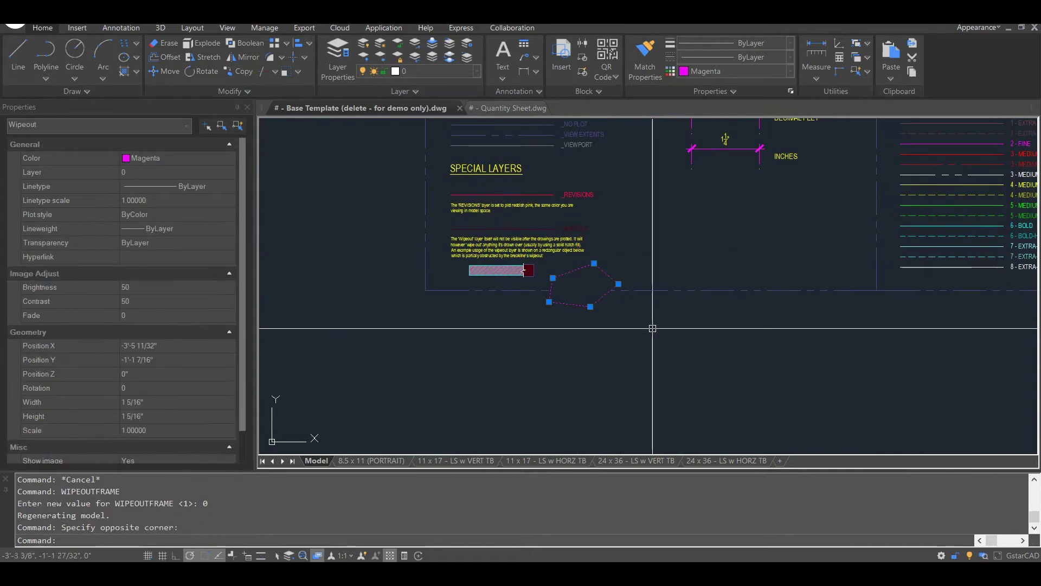
scroll(652, 328, up, 2)
key(Escape)
click(646, 248)
click(570, 271)
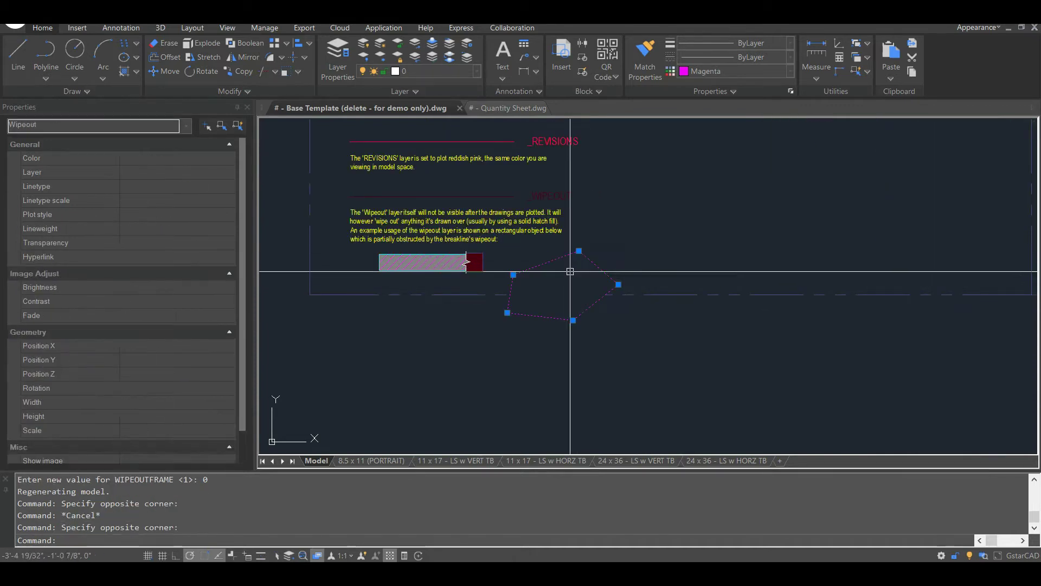
key(Escape)
key(Escape)
- Erase the five-sided wipeout beside the hatched breakline example
mouse_move(617, 227)
middle_down()
mouse_move(630, 302)
mouse_move(626, 252)
middle_up()
click(644, 265)
click(579, 294)
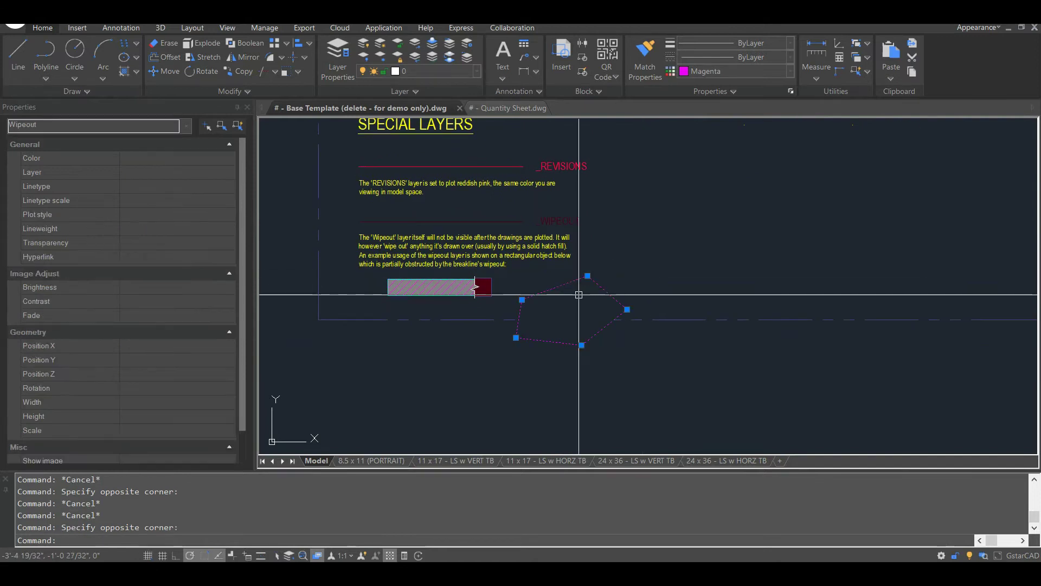
text(e)
key(Return)
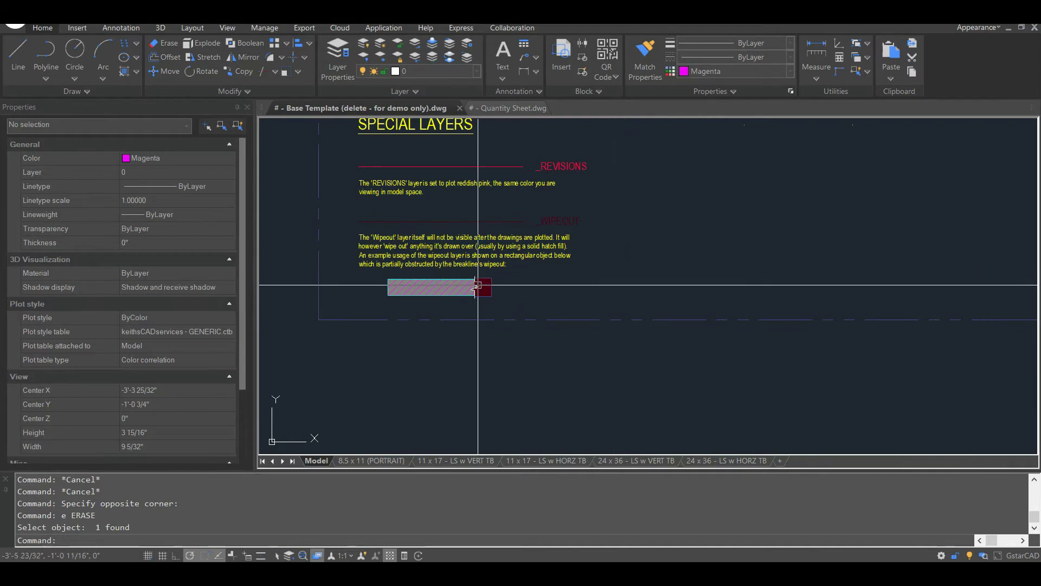
- Move the breakline block about 5/16" horizontally inward over the hatched rectangle
scroll(456, 290, up, 3)
click(548, 260)
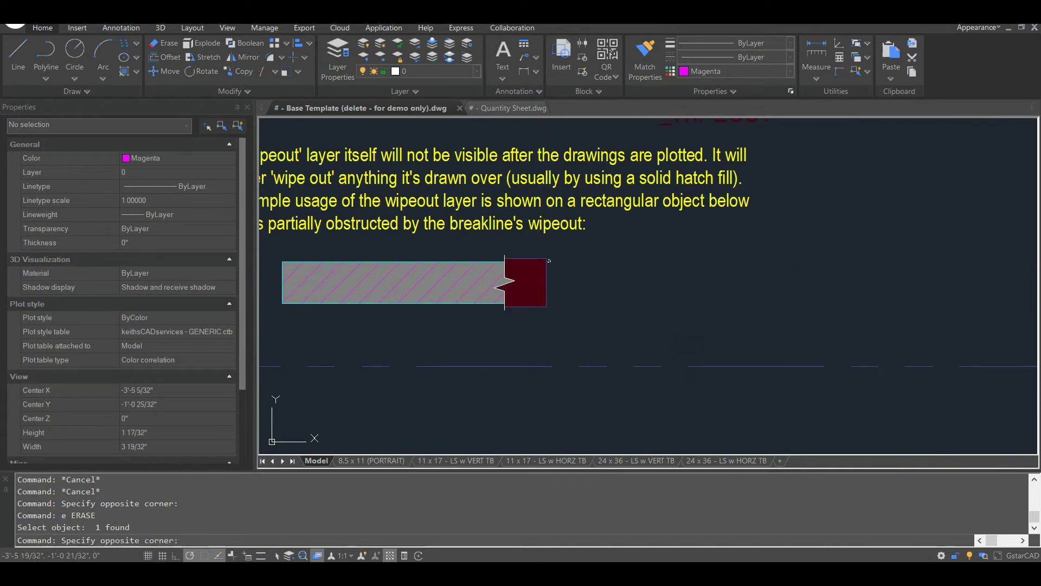
click(524, 273)
text(m)
key(space)
click(653, 278)
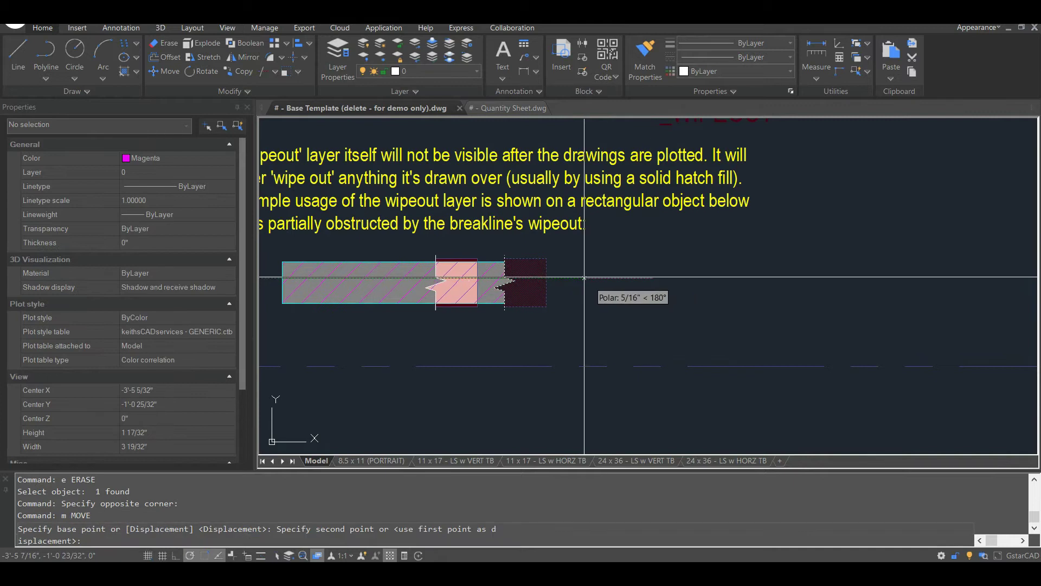
click(584, 277)
- Move the breakline block about 9/32" horizontally back toward the end of the hatched rectangle
click(458, 305)
scroll(461, 309, up, 1)
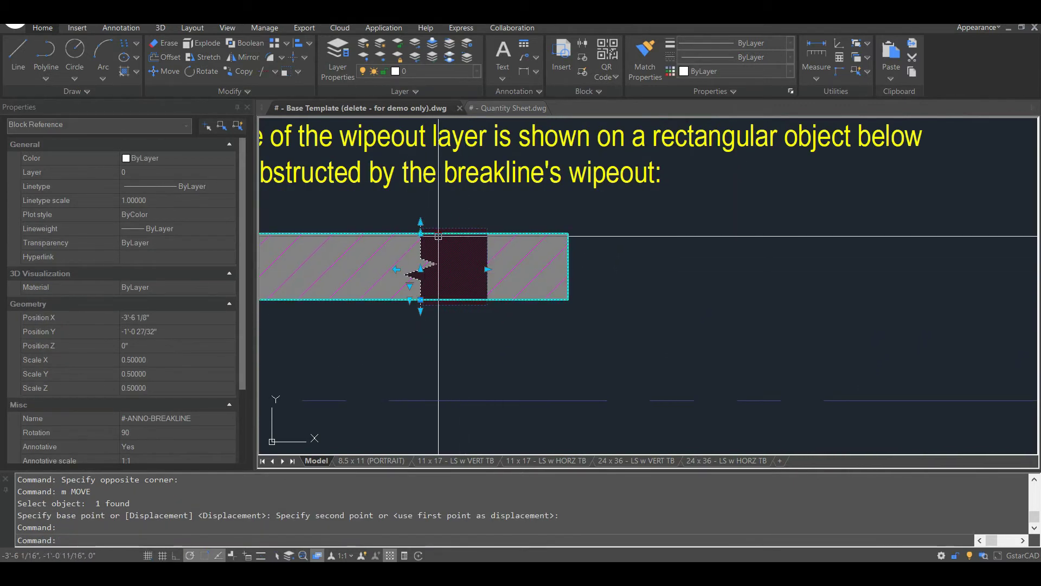
key(Escape)
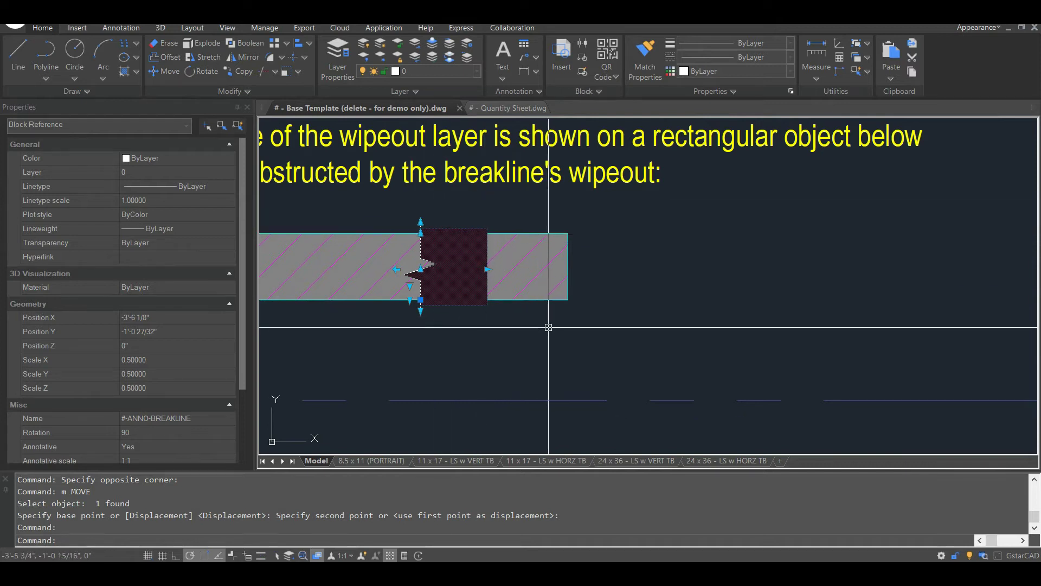
click(487, 293)
text(m)
key(Return)
click(601, 300)
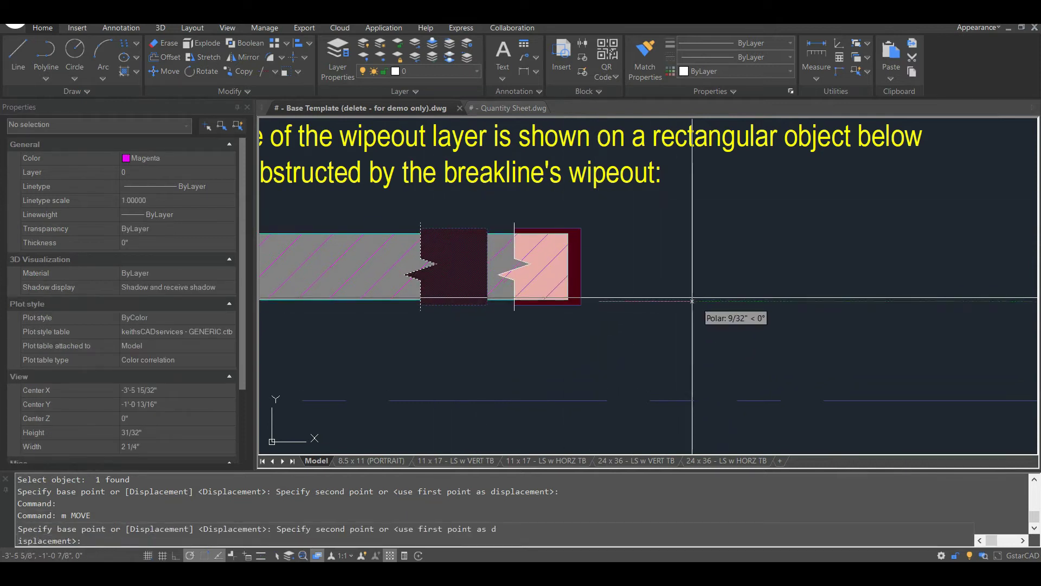
click(692, 301)
- Copy the breakline block once into the empty space beside the hatched example
scroll(613, 281, down, 2)
middle_drag(697, 288, 574, 297)
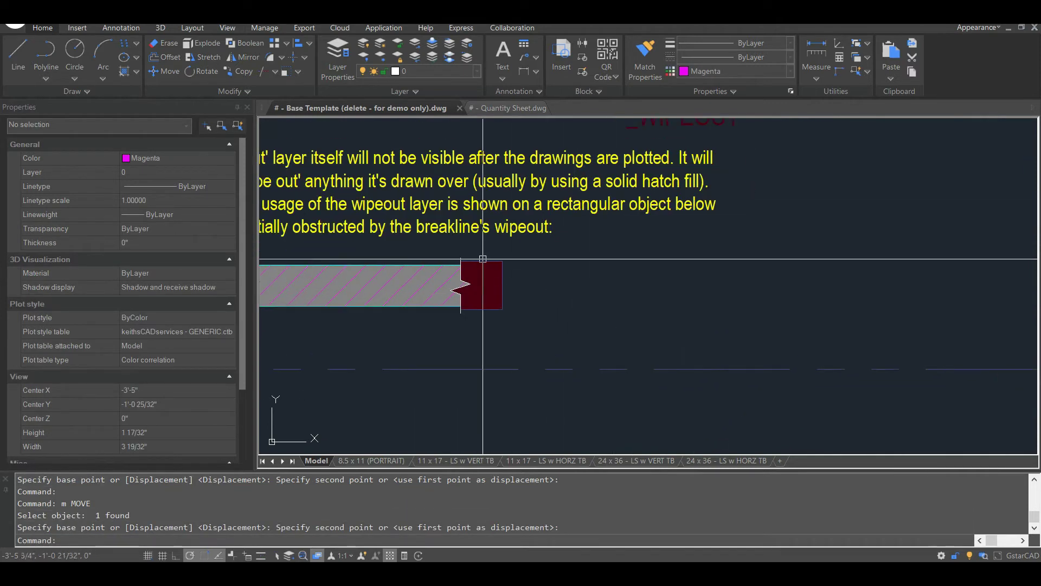
click(502, 303)
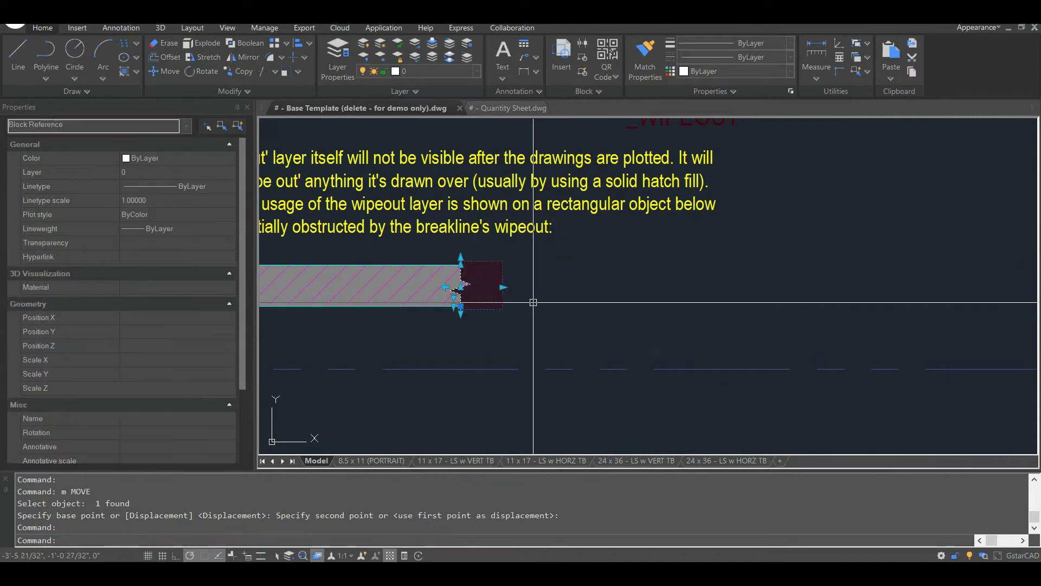
text(c)
key(Return)
click(564, 303)
middle_drag(601, 326, 444, 305)
click(596, 291)
key(Return)
- Explode the copied breakline block and erase its solid wipeout hatch
click(540, 304)
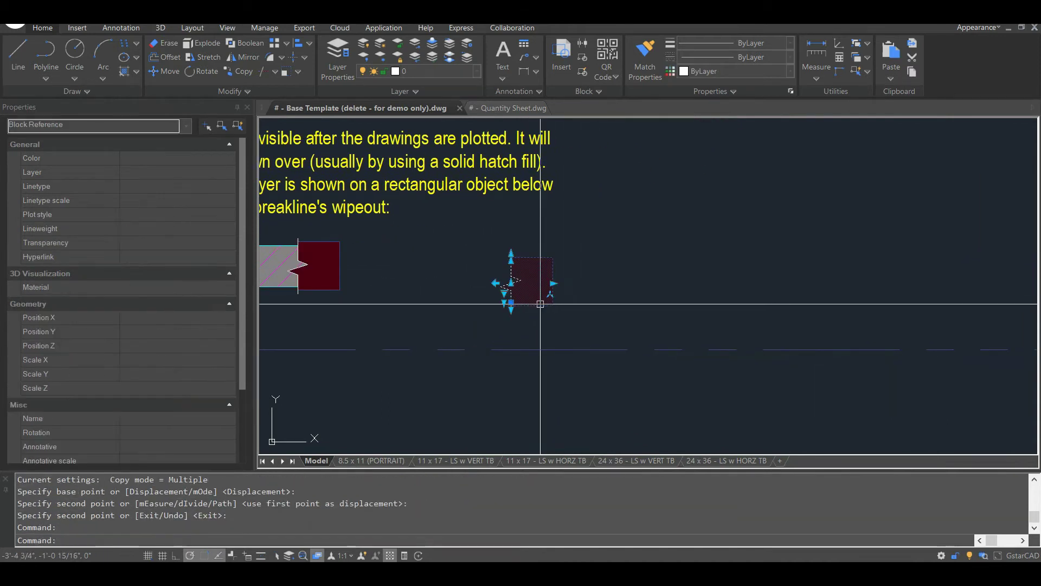
text(x)
key(Return)
scroll(569, 301, up, 1)
click(519, 286)
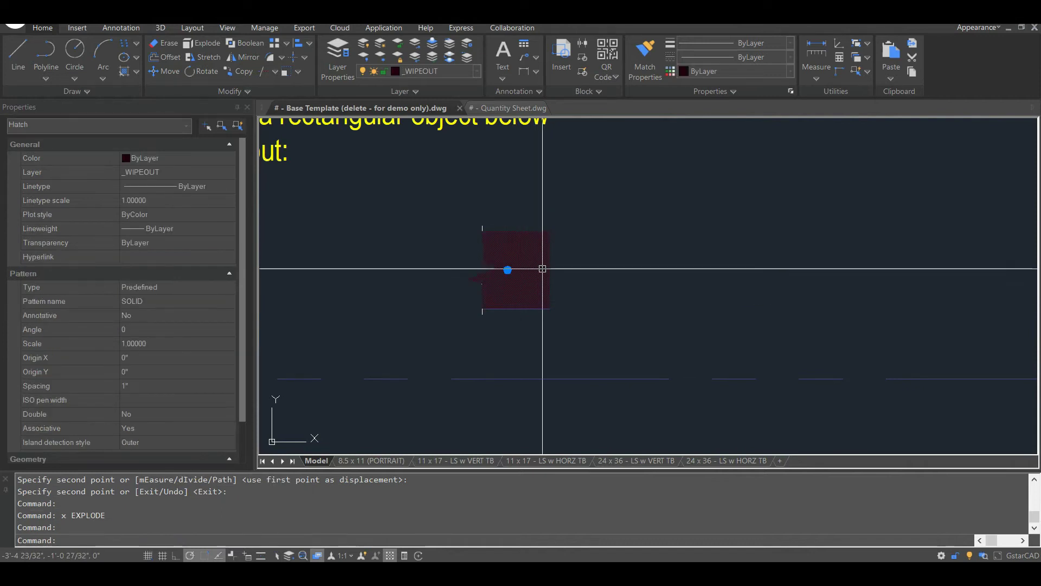
text(e)
key(Return)
- Erase all the remaining lines of the exploded breakline copy
scroll(556, 249, down, 1)
click(562, 211)
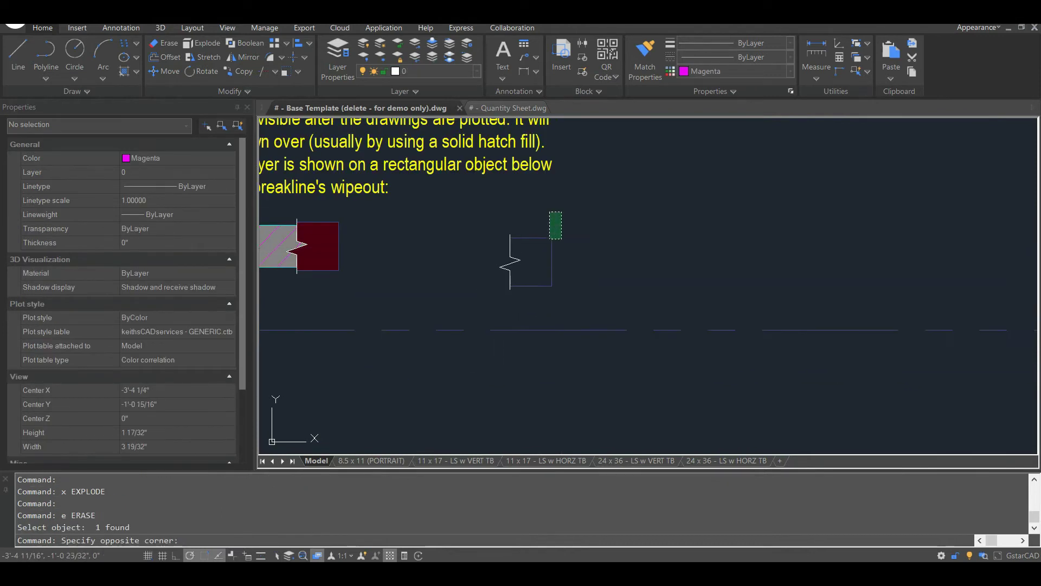
click(485, 295)
text(e)
key(Return)
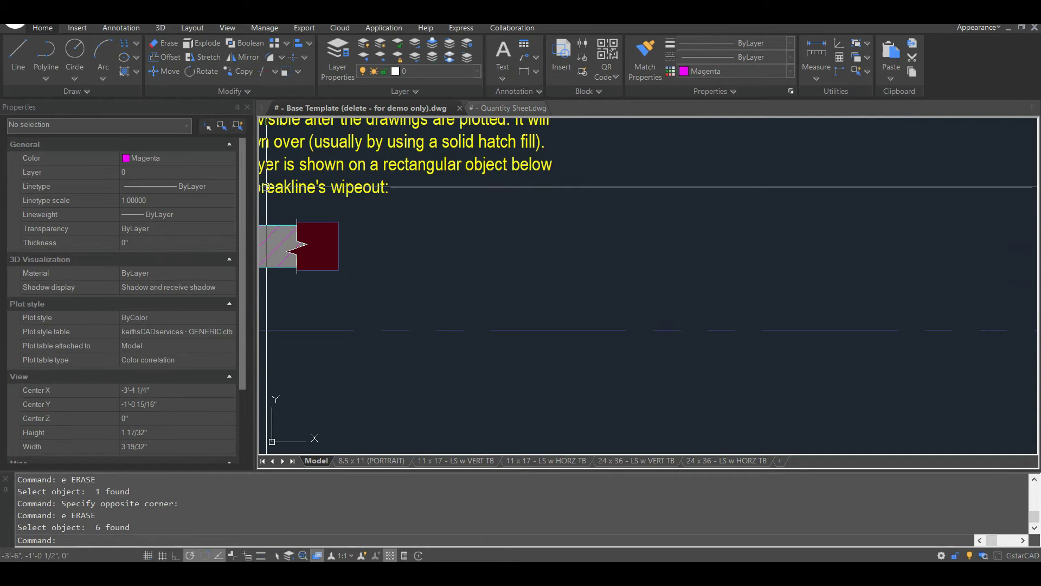
- Check the color assigned to the _WIPEOUT layer in the layer properties
text(layer)
key(Return)
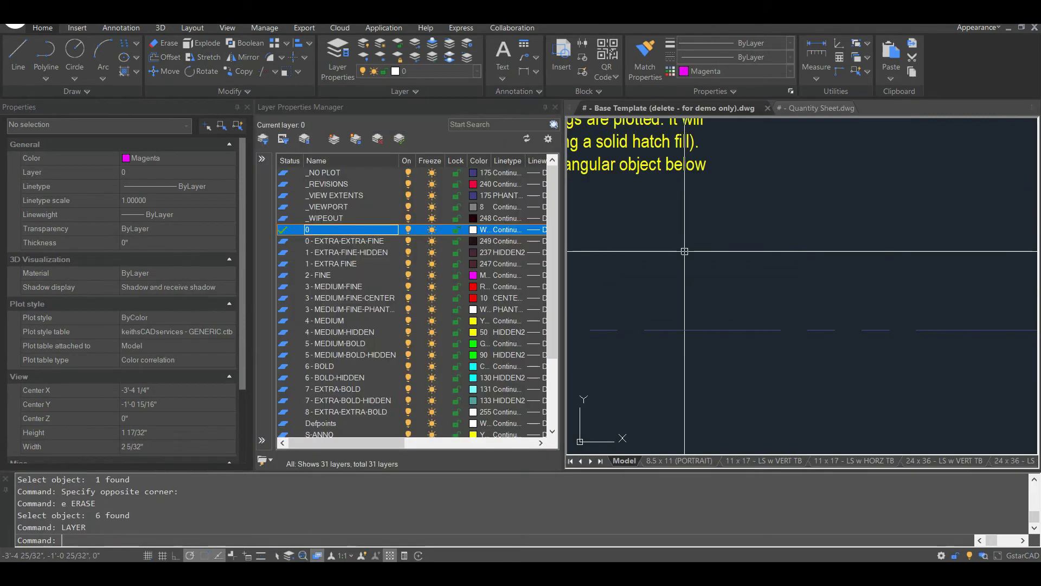
click(459, 217)
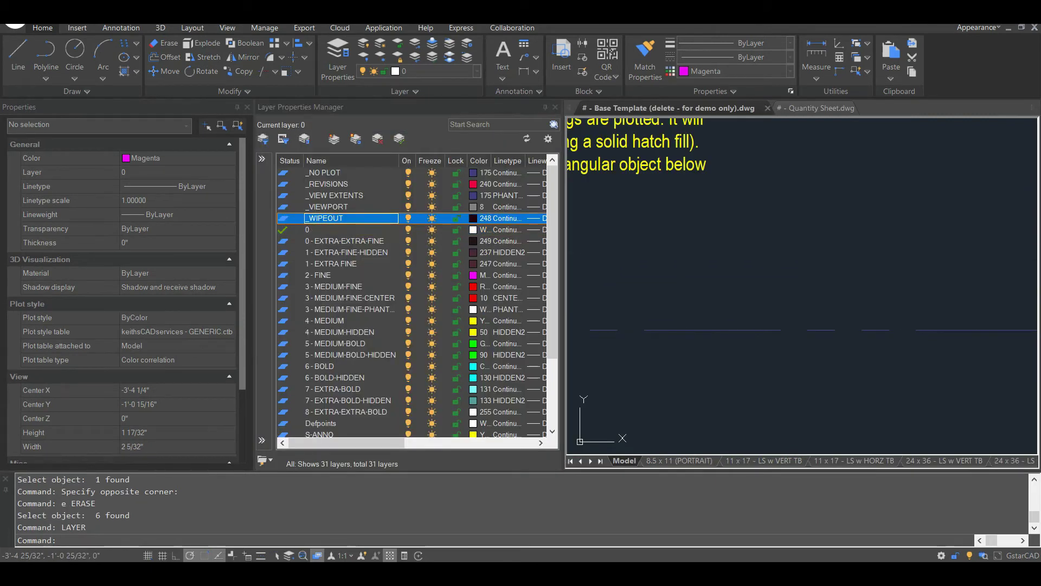
click(555, 106)
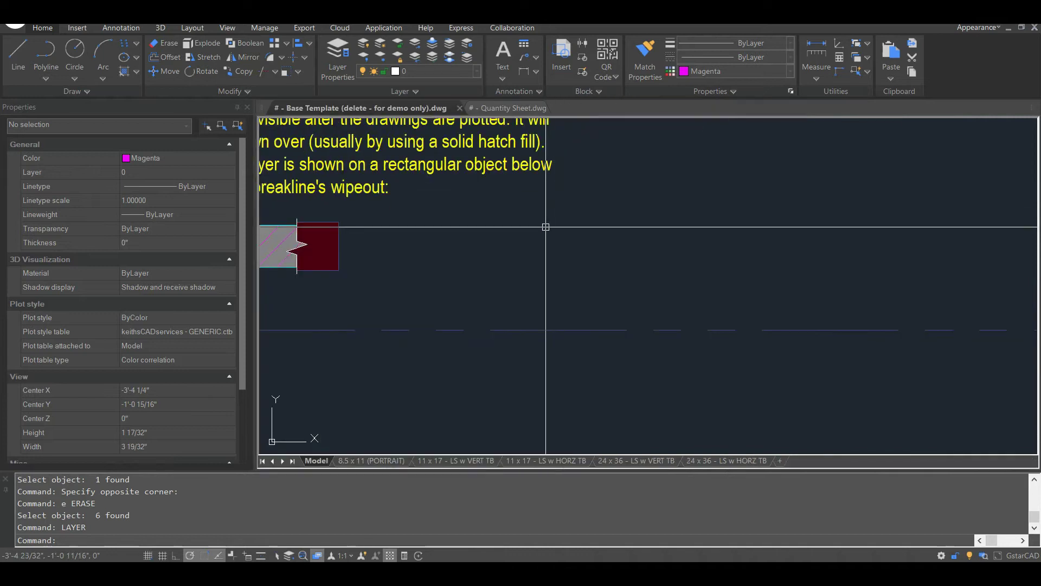
- Open the plot settings' keithsCADservices - GENERIC.ctb plot style table and inspect the screening of Color 248
key(ctrl+p)
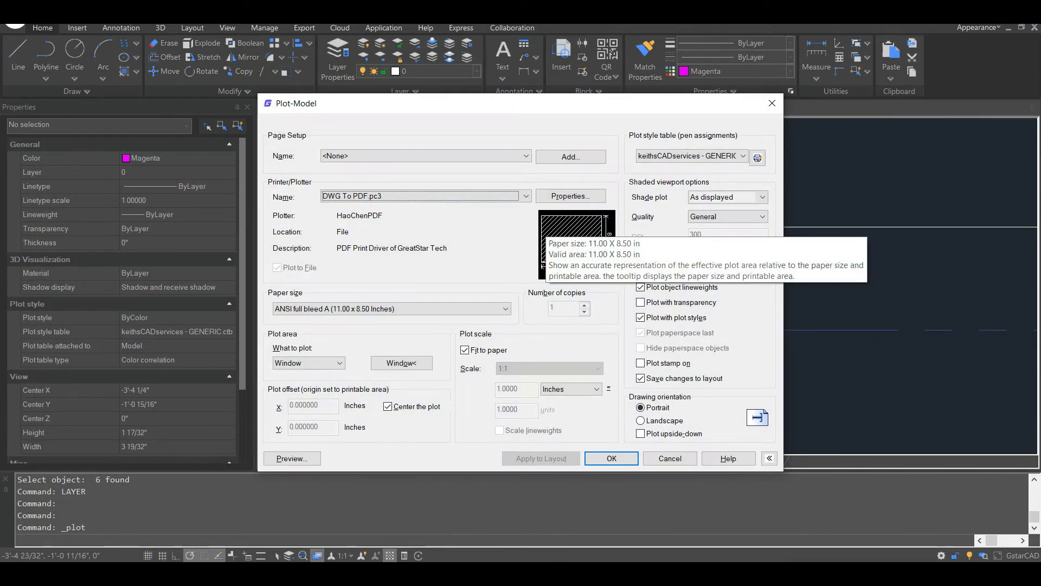
click(758, 158)
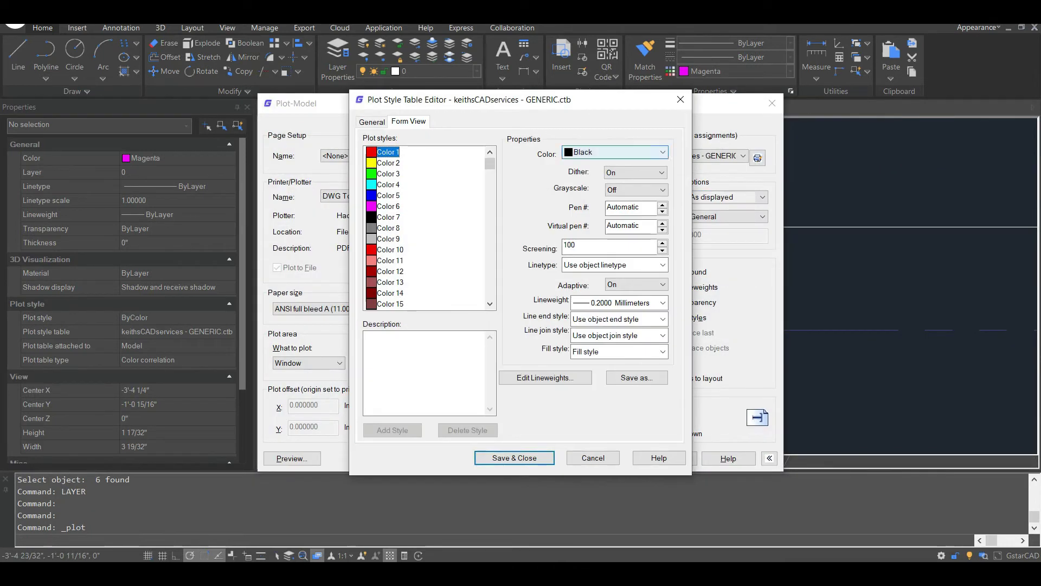
drag(490, 163, 489, 292)
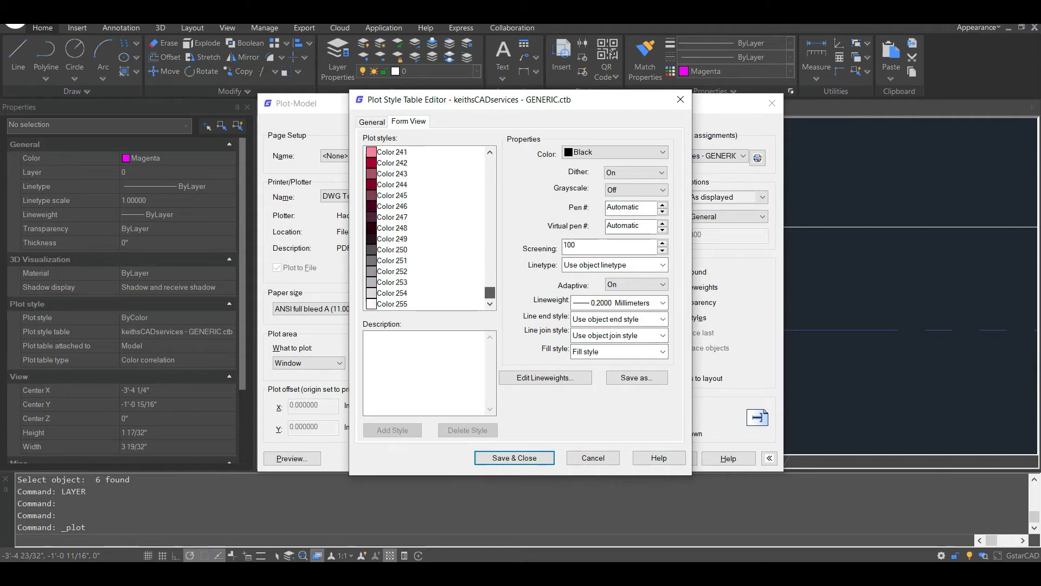
click(401, 227)
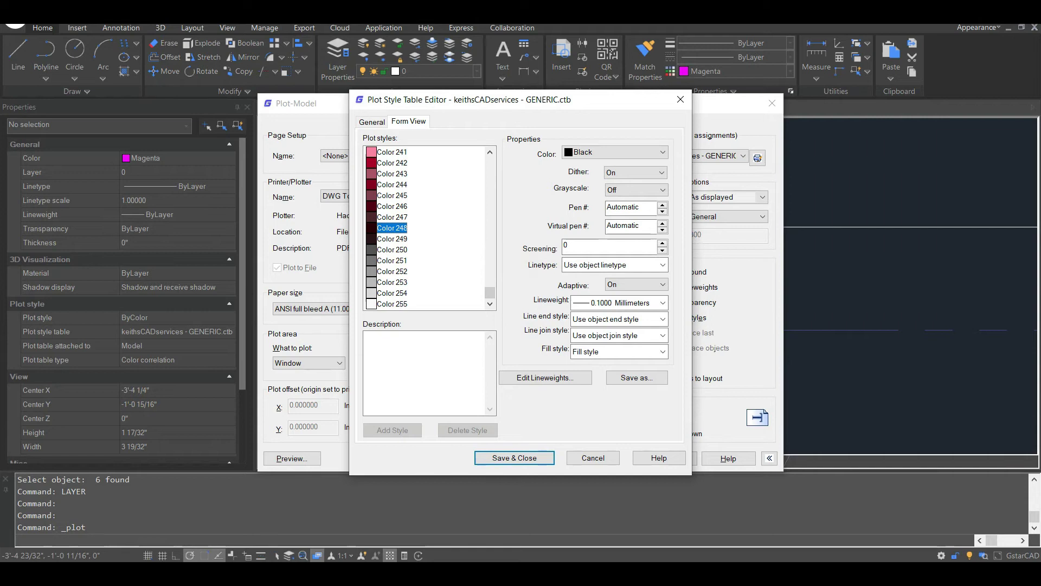
double_click(572, 244)
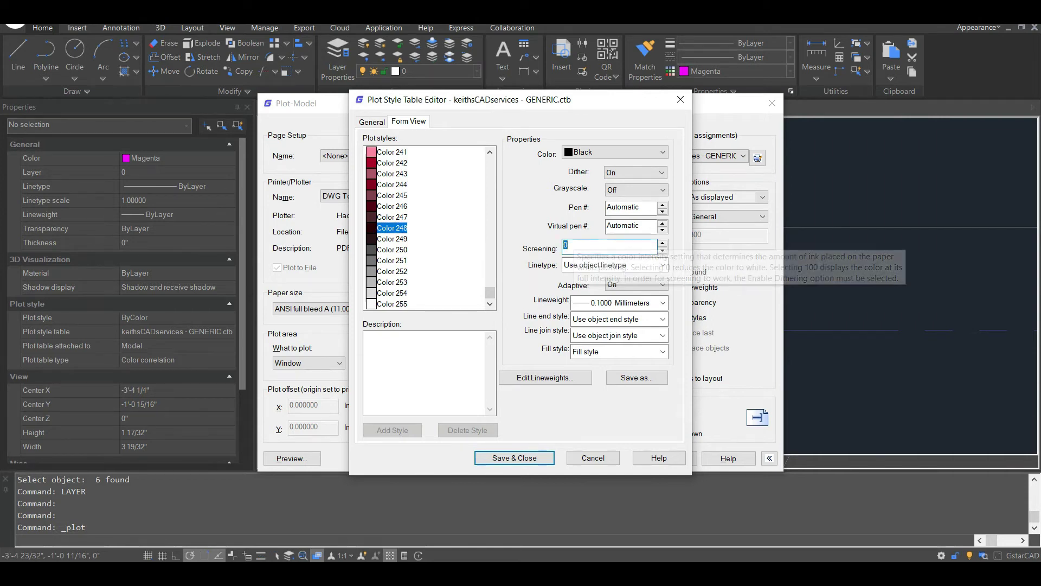
- Compare the screening of Color 247 and Colors 254 through 248, and leave the plot style table and plot settings without saving
click(396, 217)
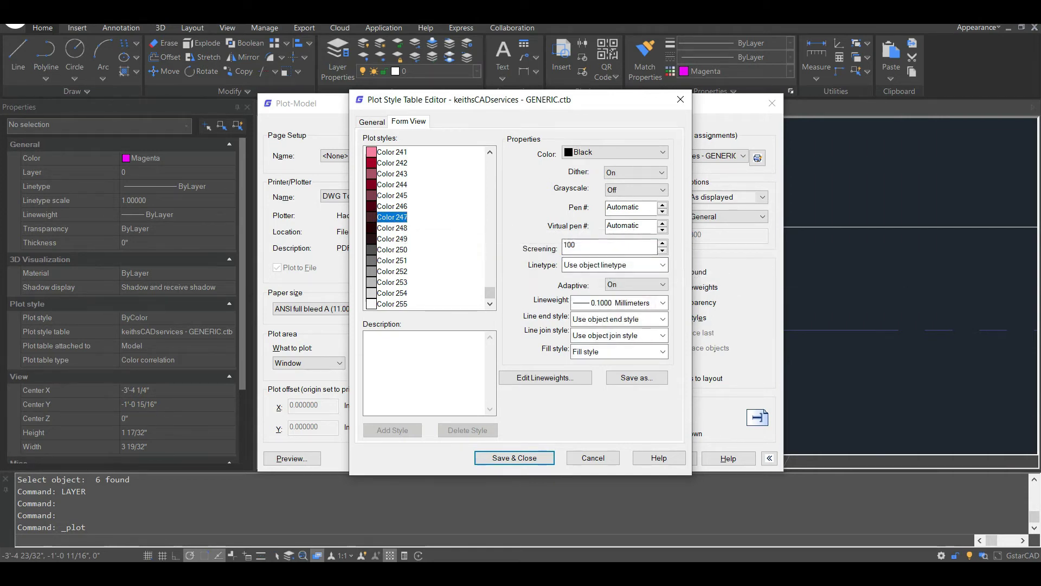
click(392, 293)
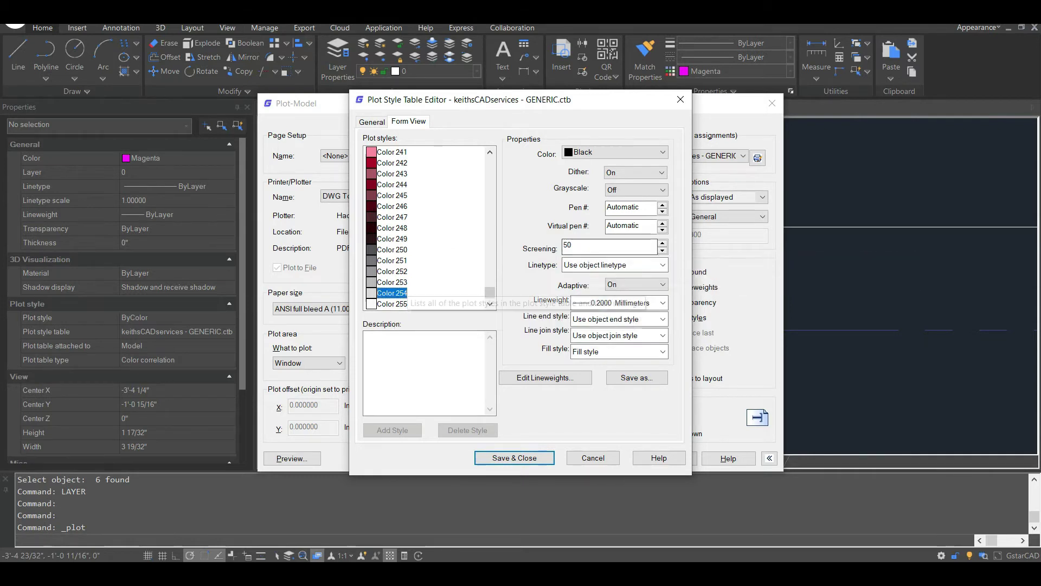
click(392, 282)
click(392, 271)
key(Up)
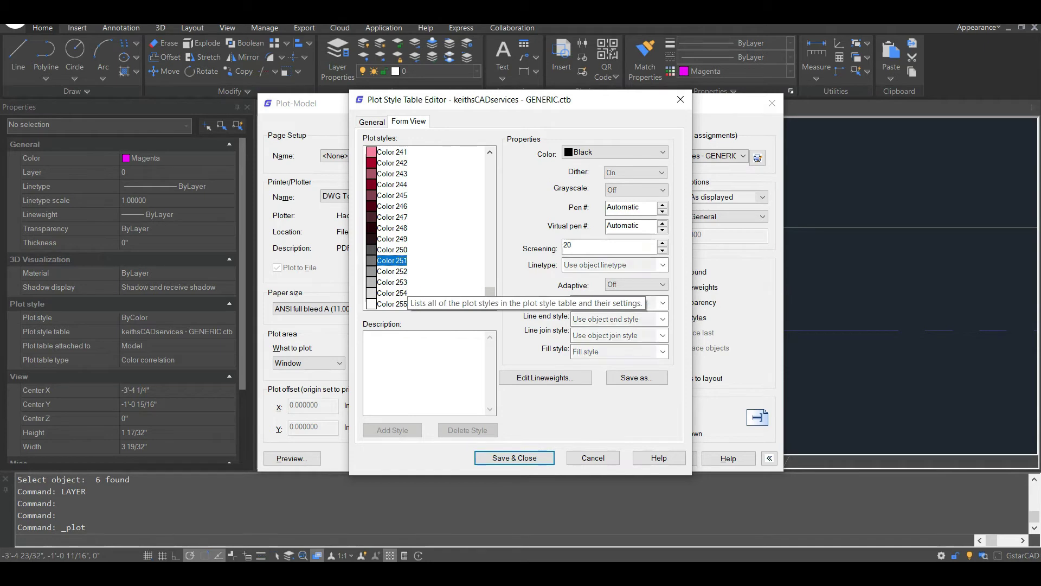
key(Up)
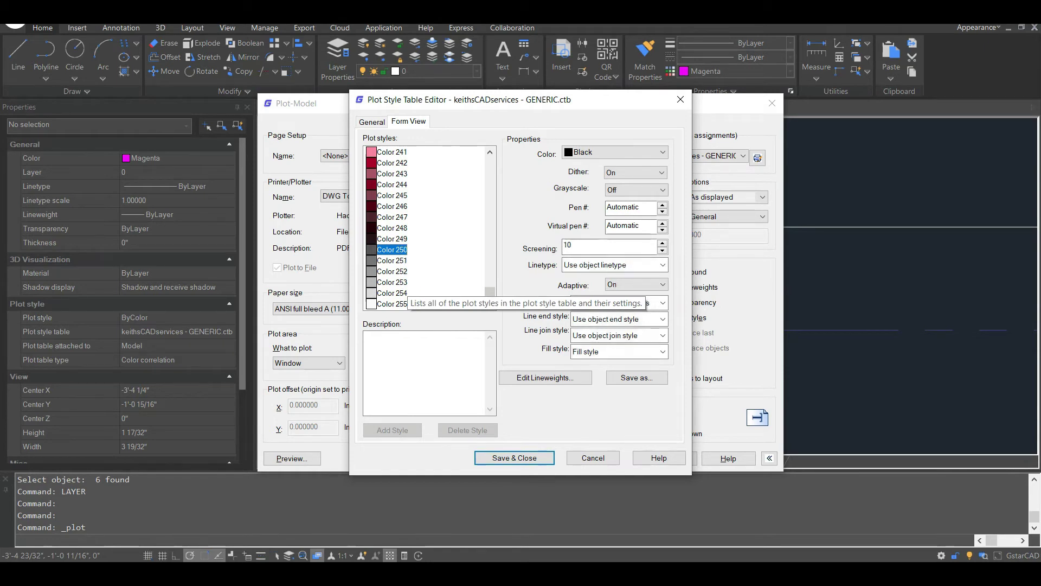
key(Up)
key(Up)
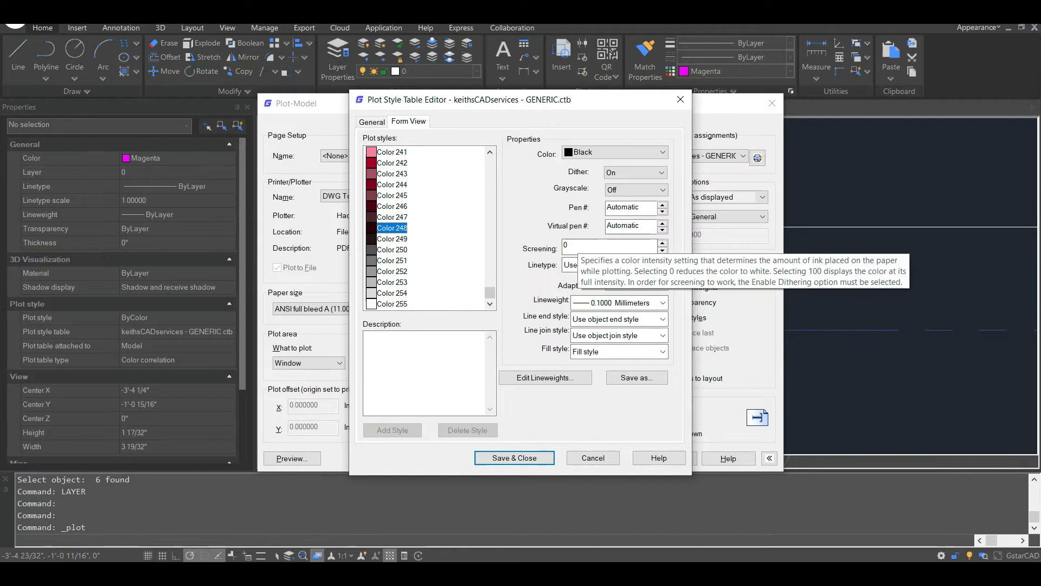
click(592, 458)
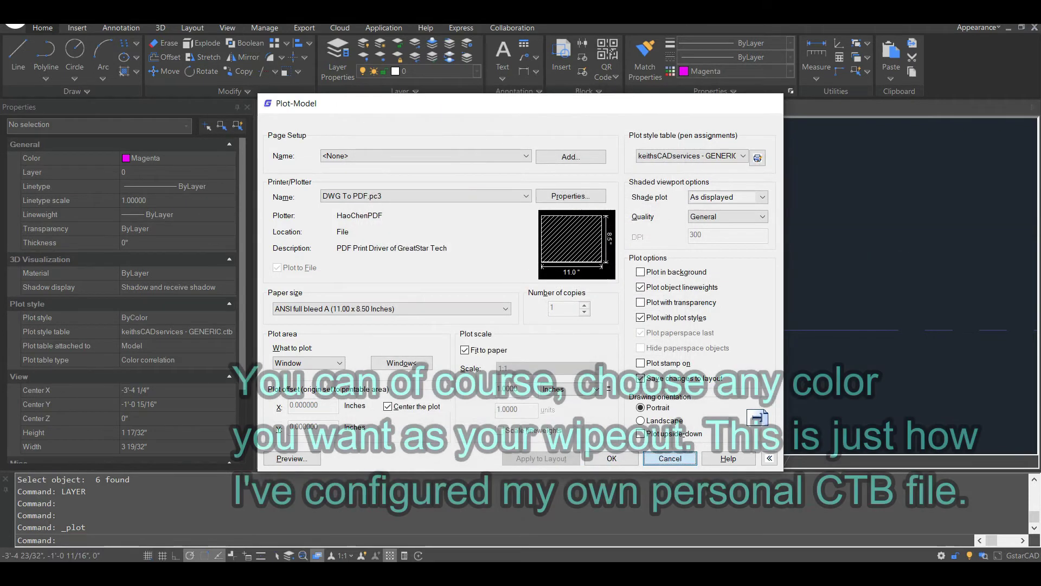
click(671, 458)
scroll(548, 302, up, 2)
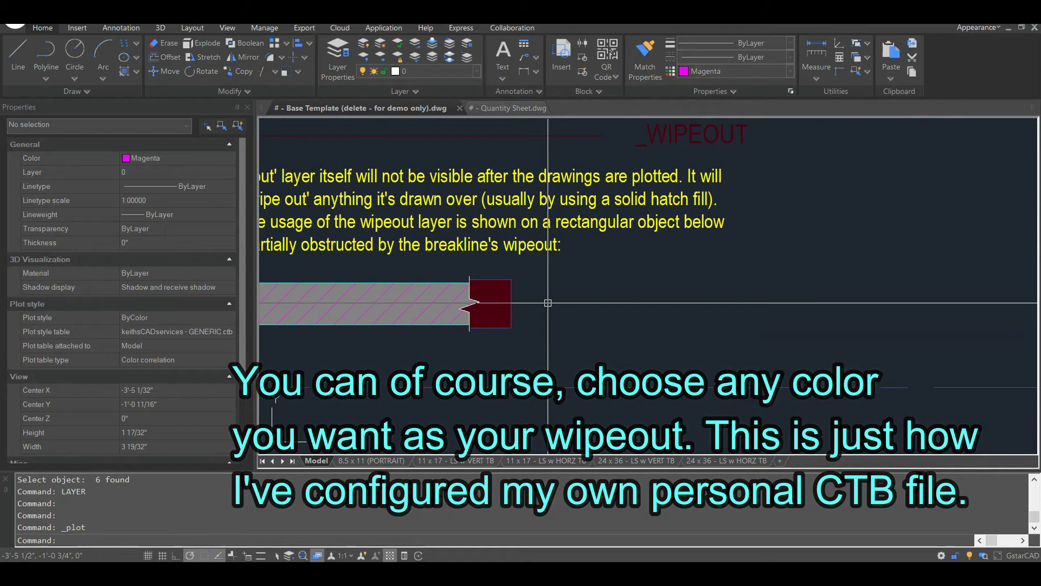
middle_drag(548, 302, 589, 284)
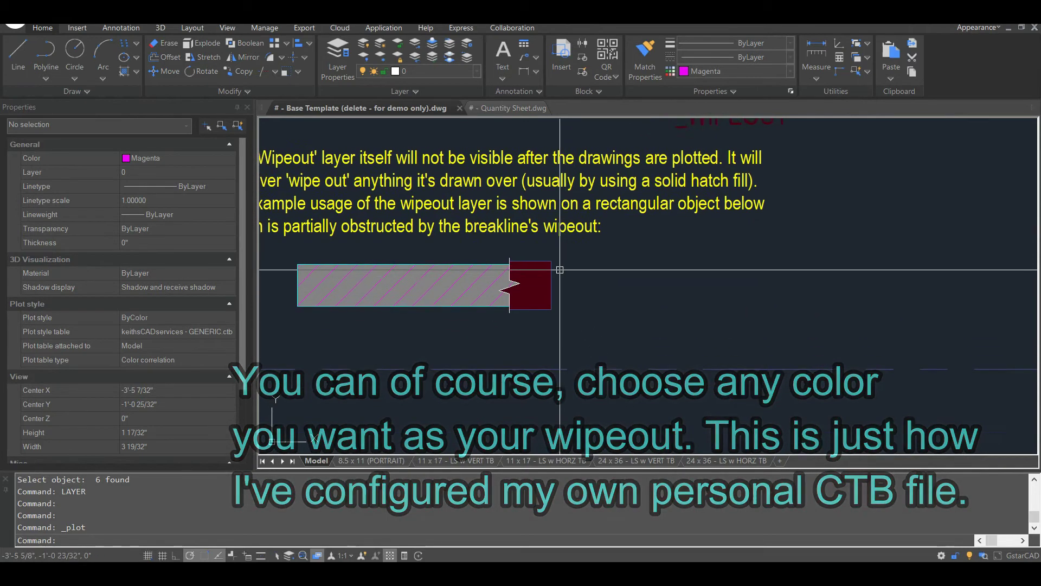
scroll(560, 270, up, 2)
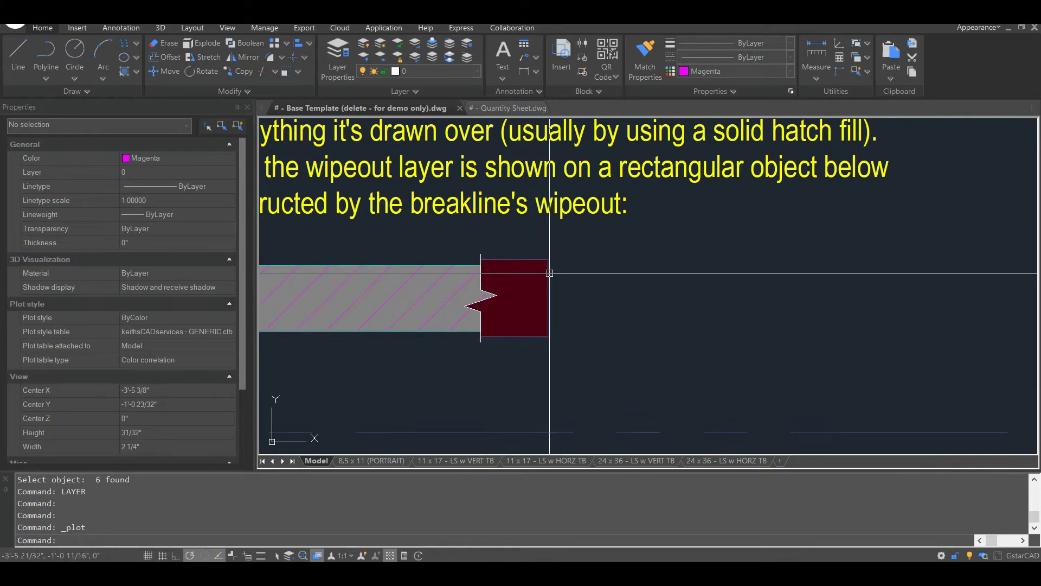
scroll(549, 273, down, 3)
middle_drag(646, 275, 591, 309)
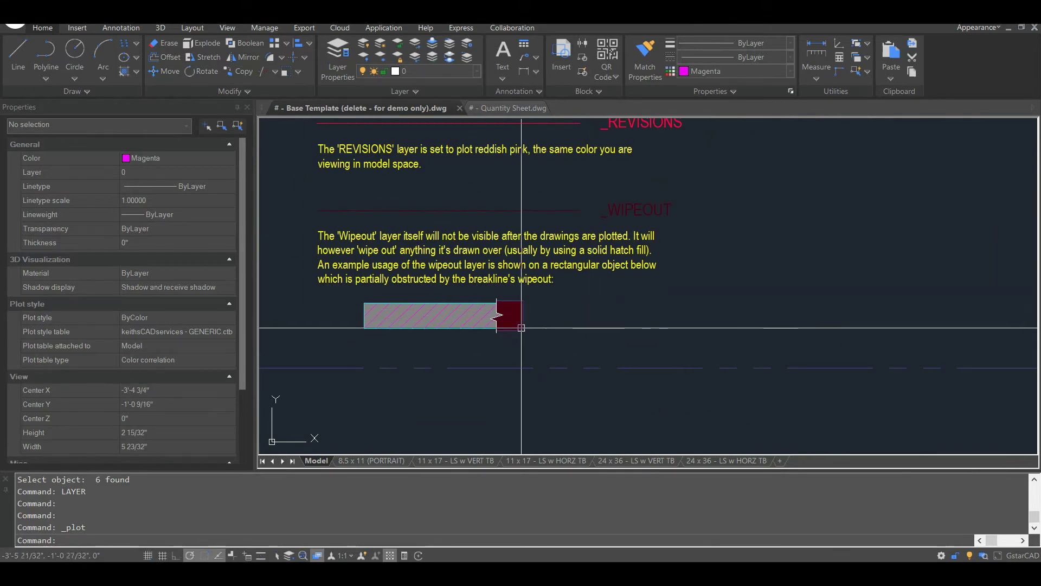
scroll(591, 309, up, 6)
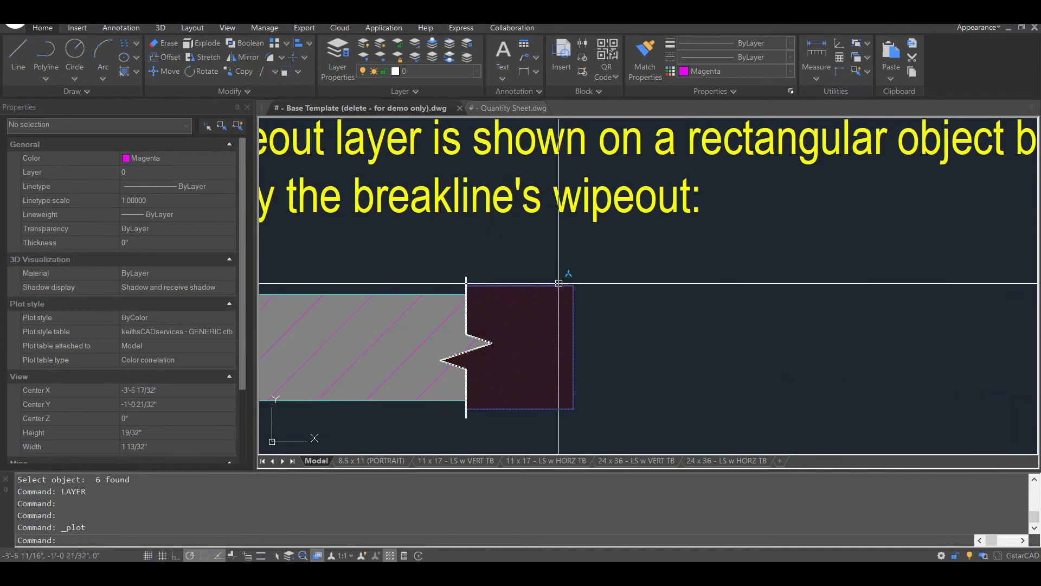
scroll(558, 283, down, 4)
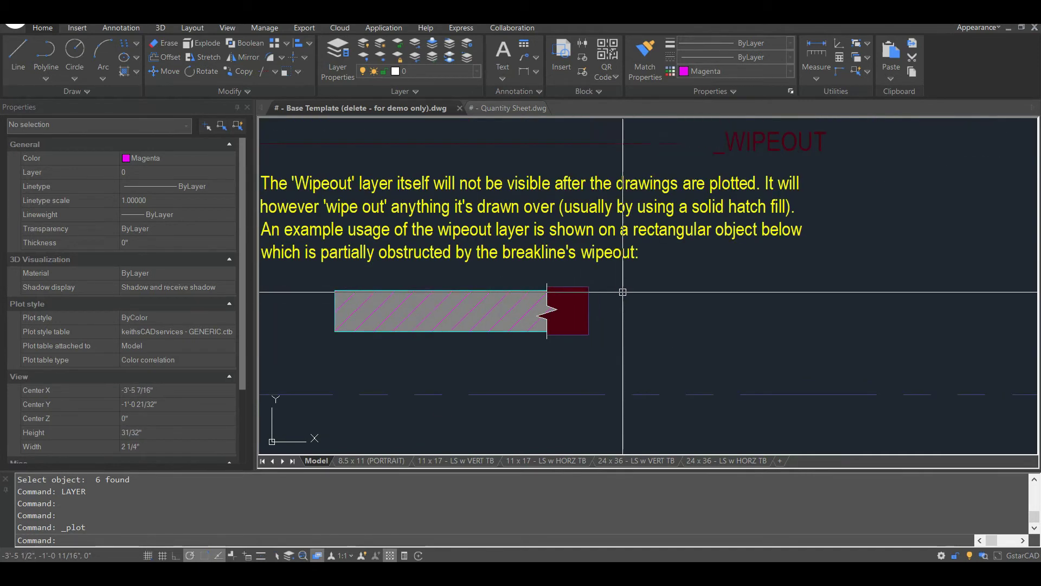
middle_drag(604, 297, 503, 305)
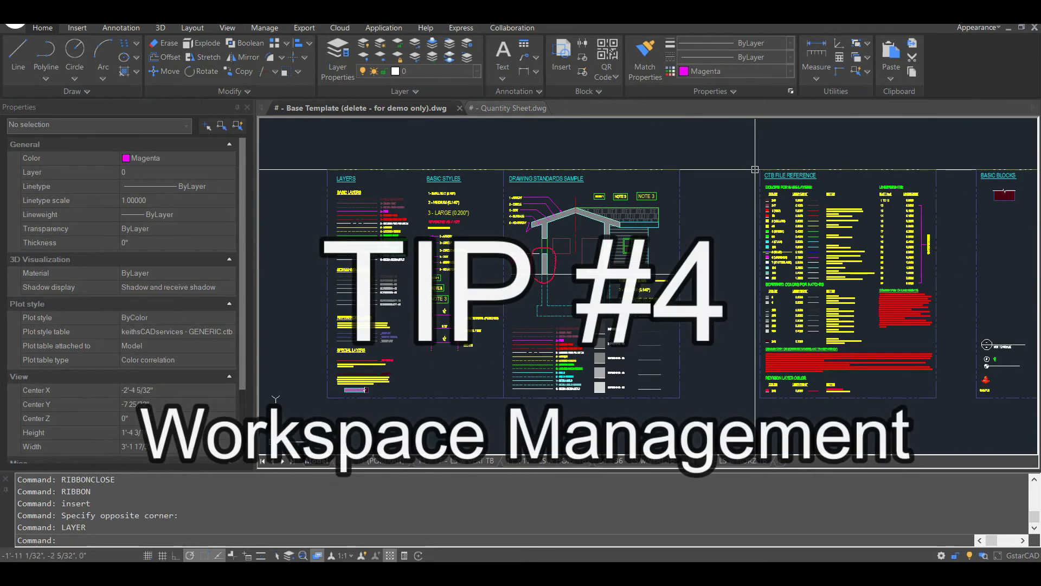
- Open the layer properties with the LAYER command and close them without changing any layer
click(743, 175)
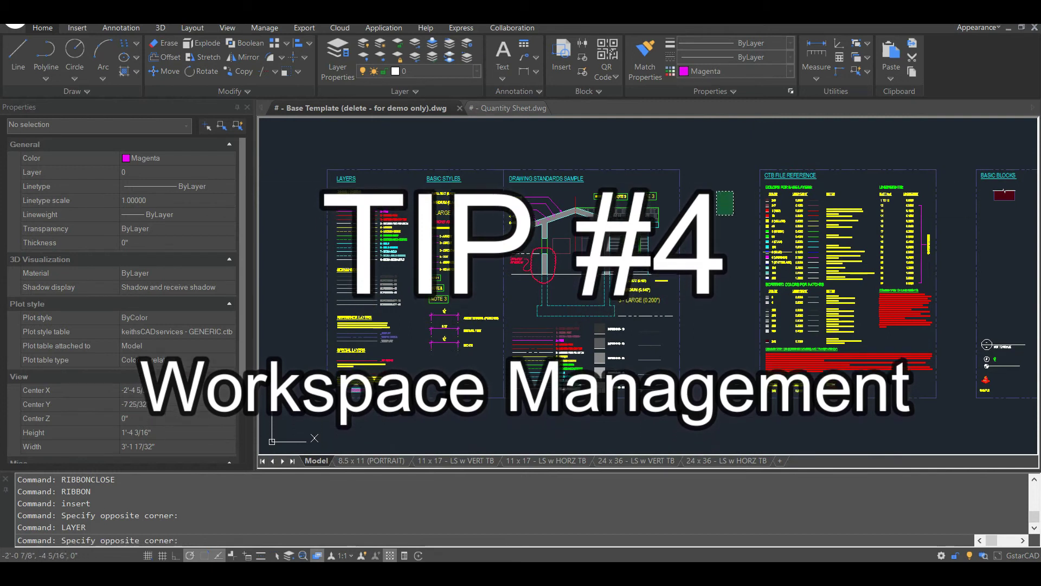
click(716, 216)
text(layer)
key(Return)
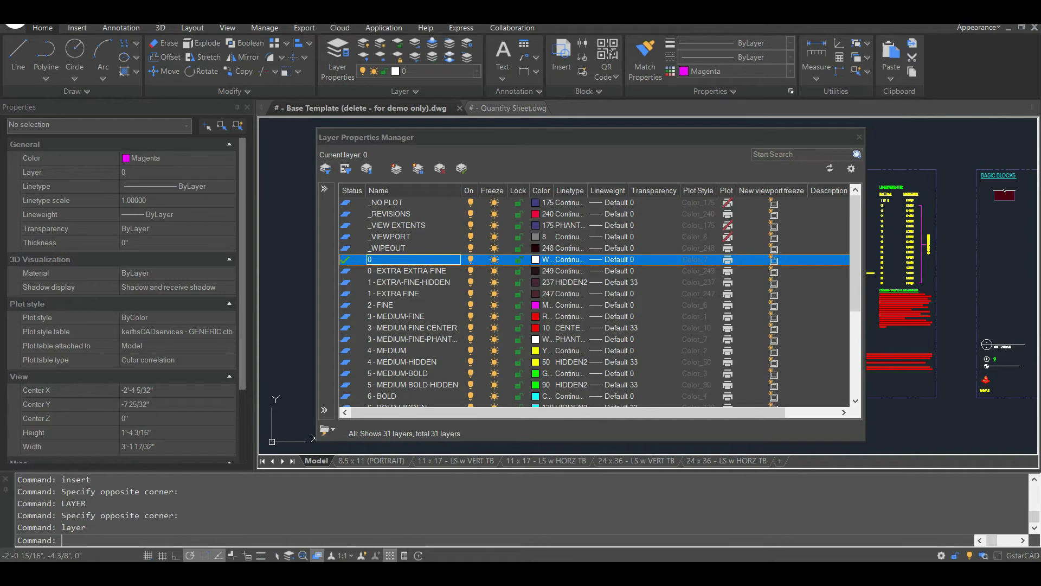
click(859, 138)
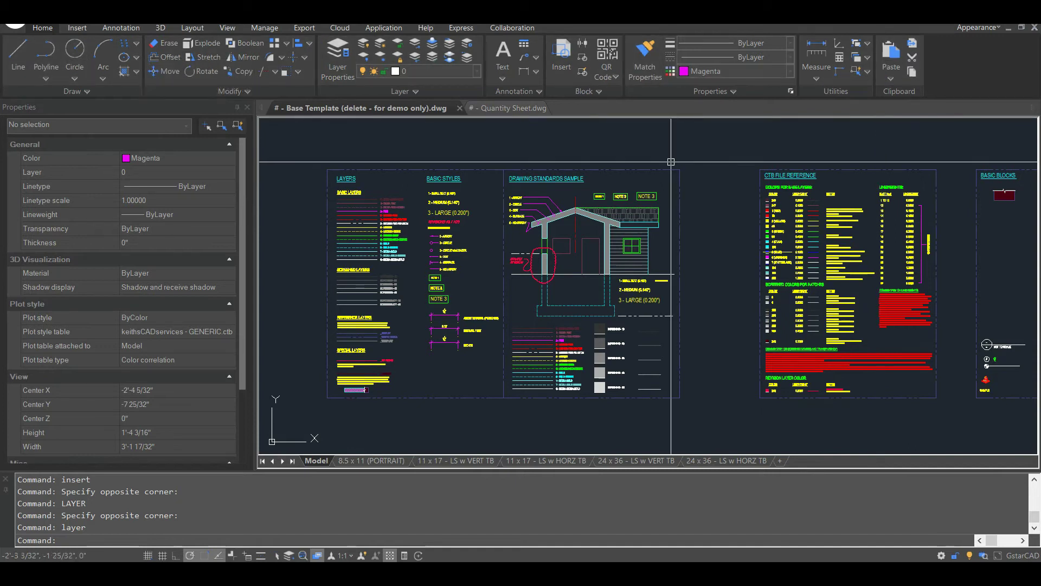
- Hide the ribbon with the RIBBONCLOSE command and restore it with the RIBBON command
text(ribbonclose)
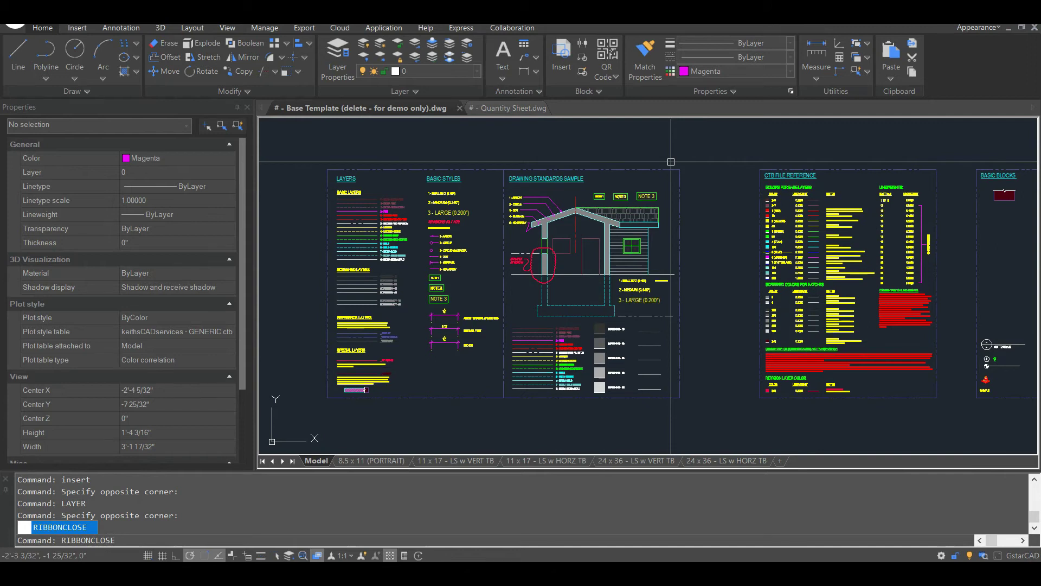
key(Return)
text(RIBBON)
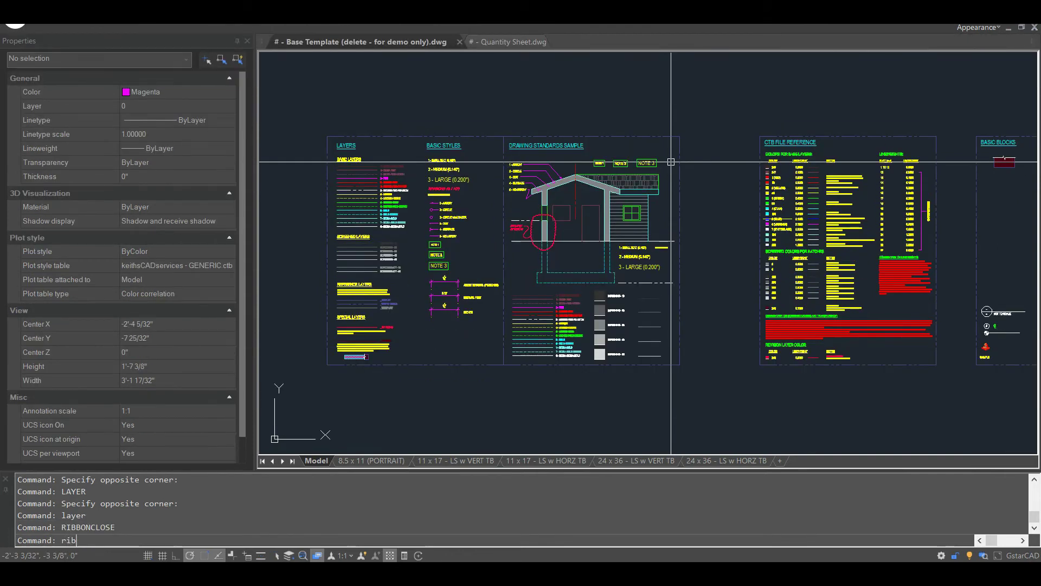
key(Return)
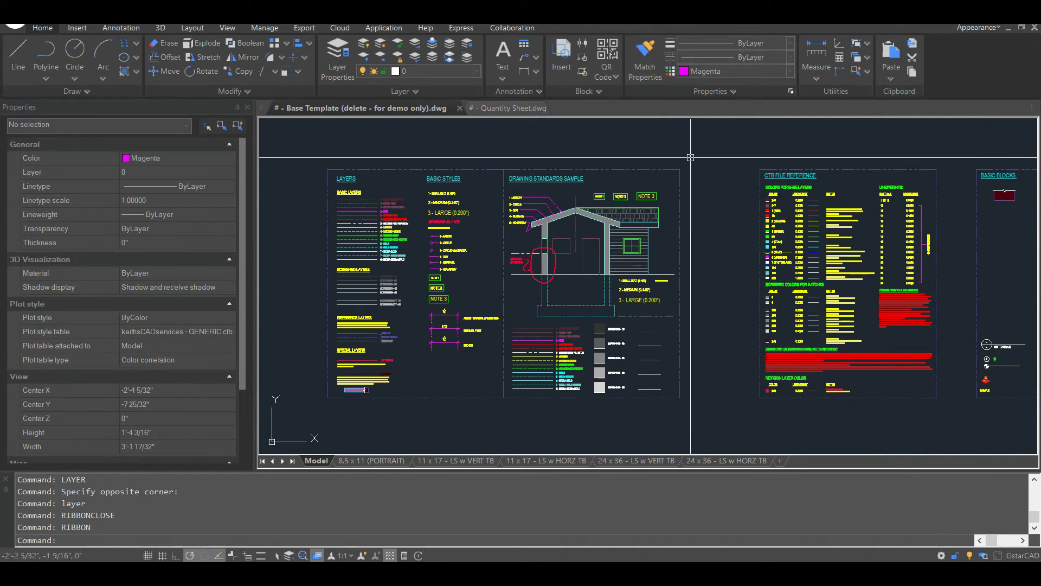
- Open the block insertion settings with the INSERT command and leave them without inserting a block
text(insert)
key(Return)
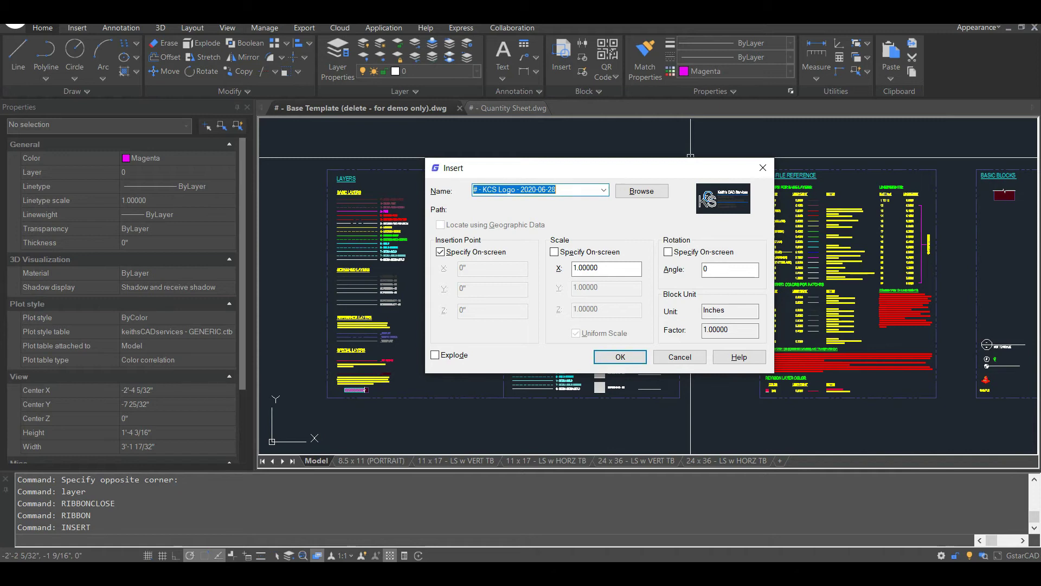
drag(690, 167, 662, 156)
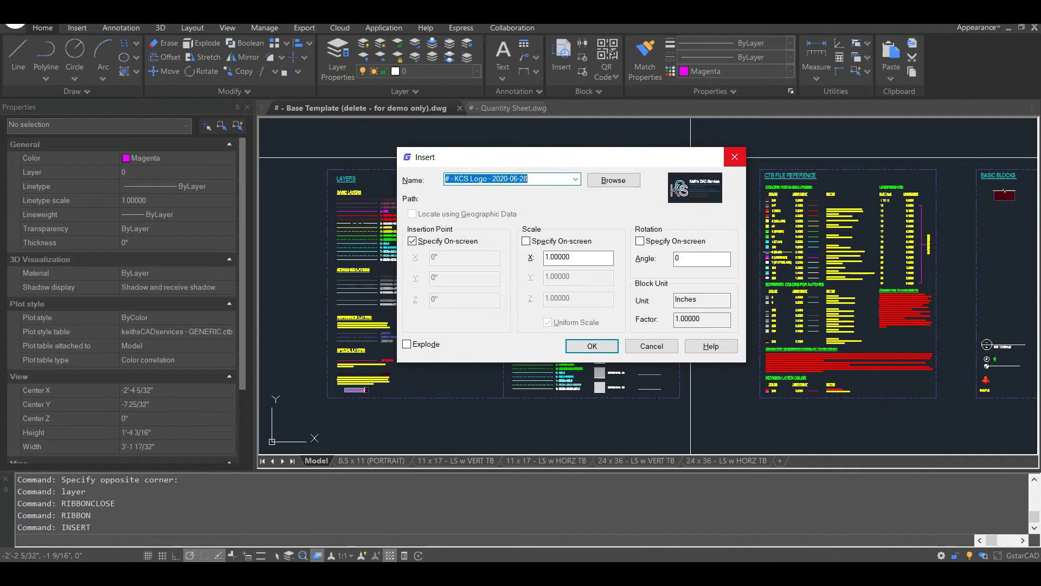
click(735, 157)
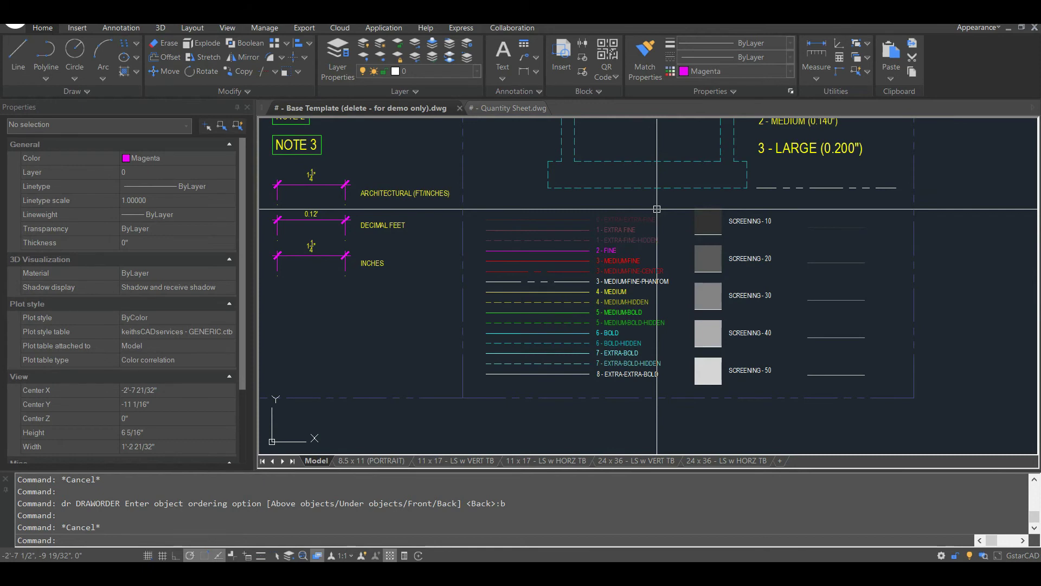
- Examine the lineweight and screening samples, and open the model plot settings and leave them without plotting
mouse_move(631, 227)
middle_down()
mouse_move(621, 266)
mouse_move(730, 224)
middle_up()
mouse_move(730, 223)
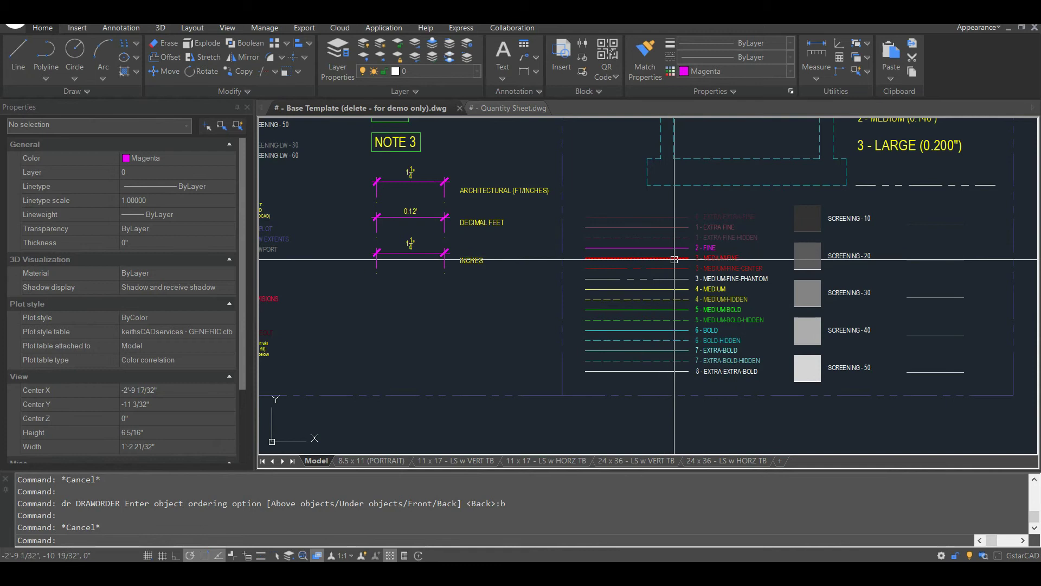
mouse_move(674, 259)
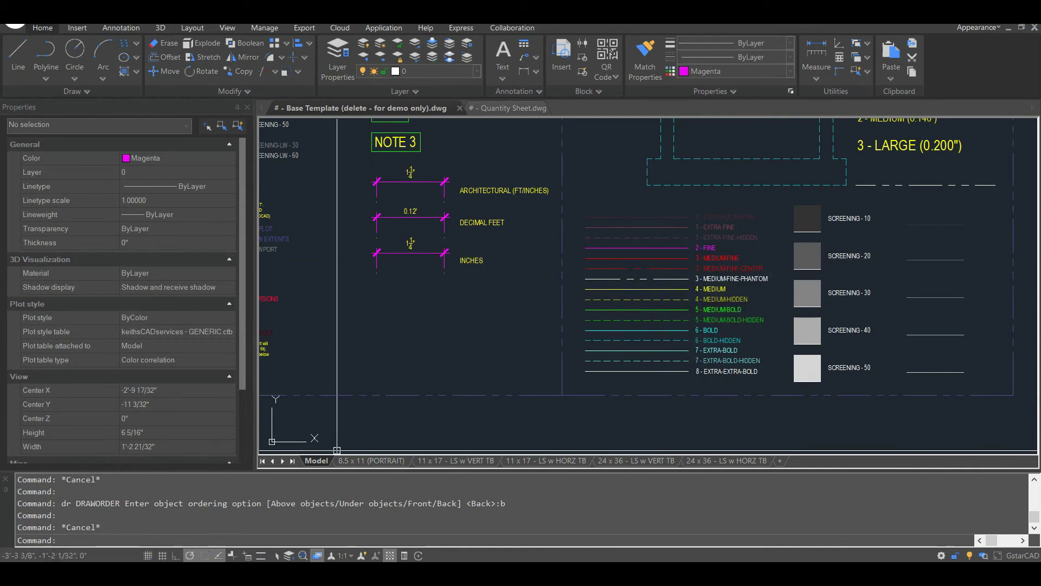
scroll(523, 316, down, 3)
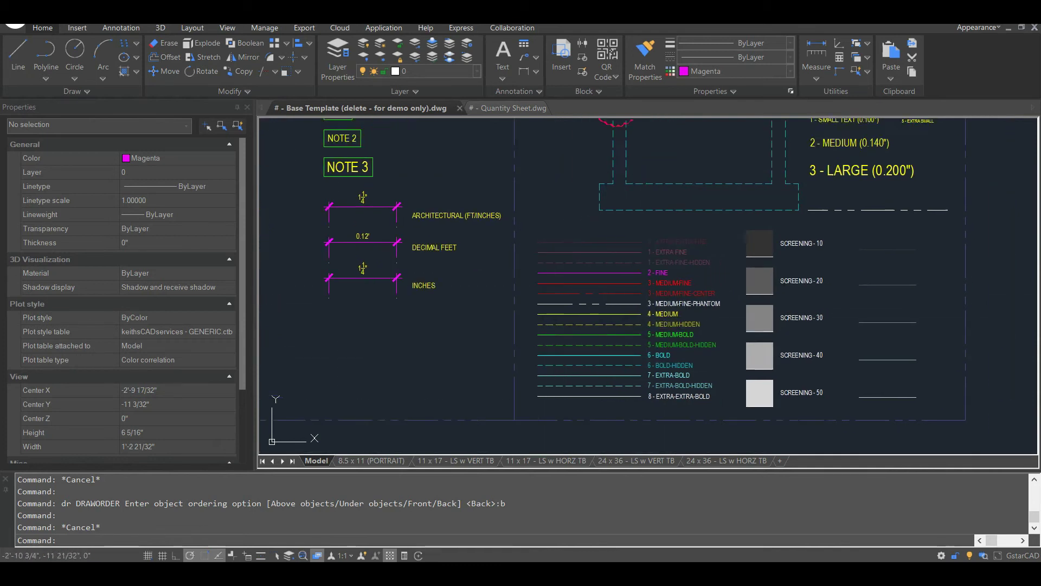
scroll(625, 242, up, 3)
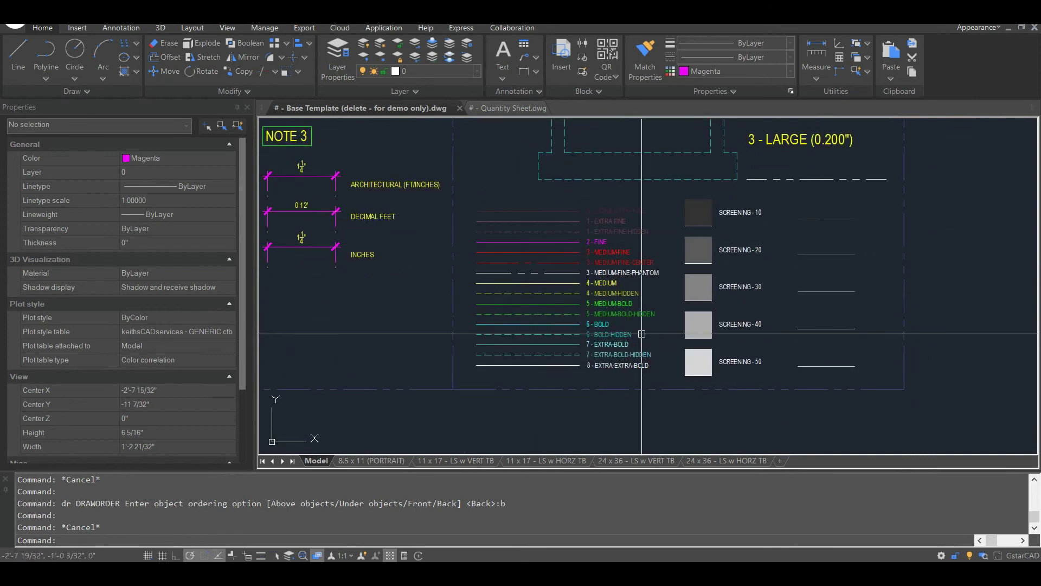
key(ctrl+p)
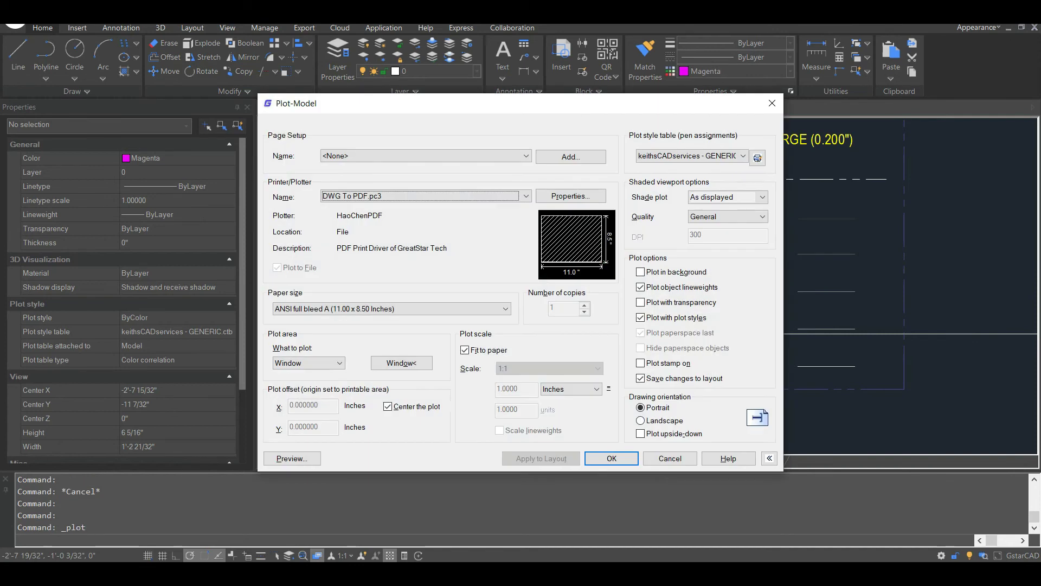
click(670, 459)
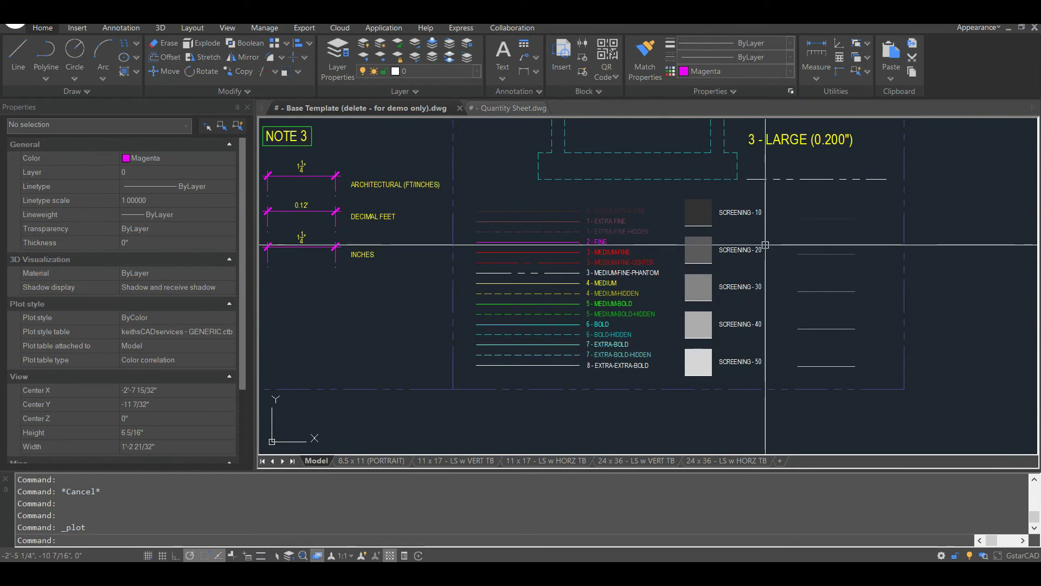
- Bring the breakline block over the hatched rectangle under the _WIPEOUT note to the front with DRAWORDER
middle_drag(434, 327, 671, 311)
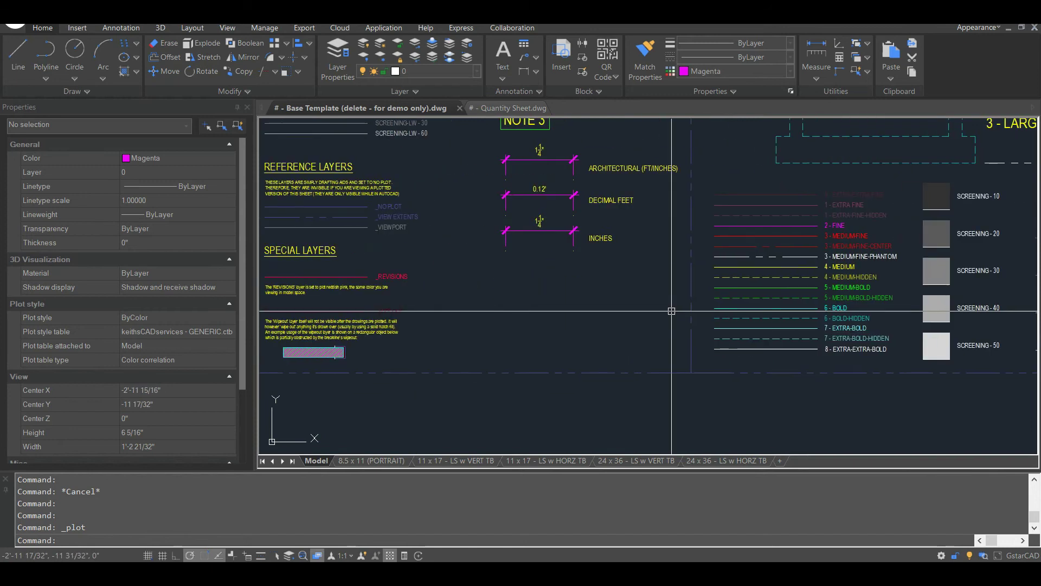
scroll(455, 365, up, 8)
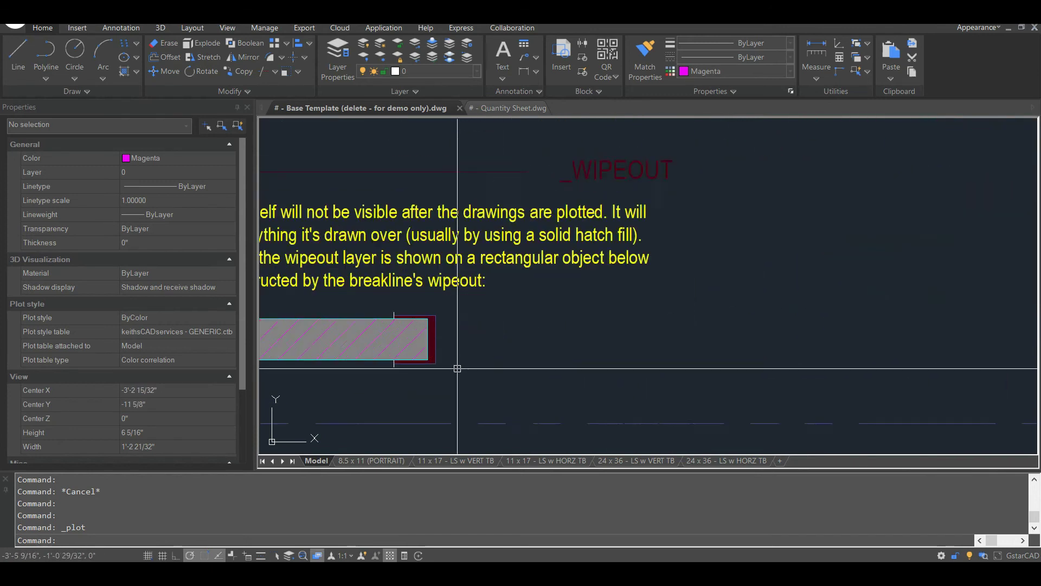
click(424, 361)
text(dr)
key(Return)
text(f)
key(Return)
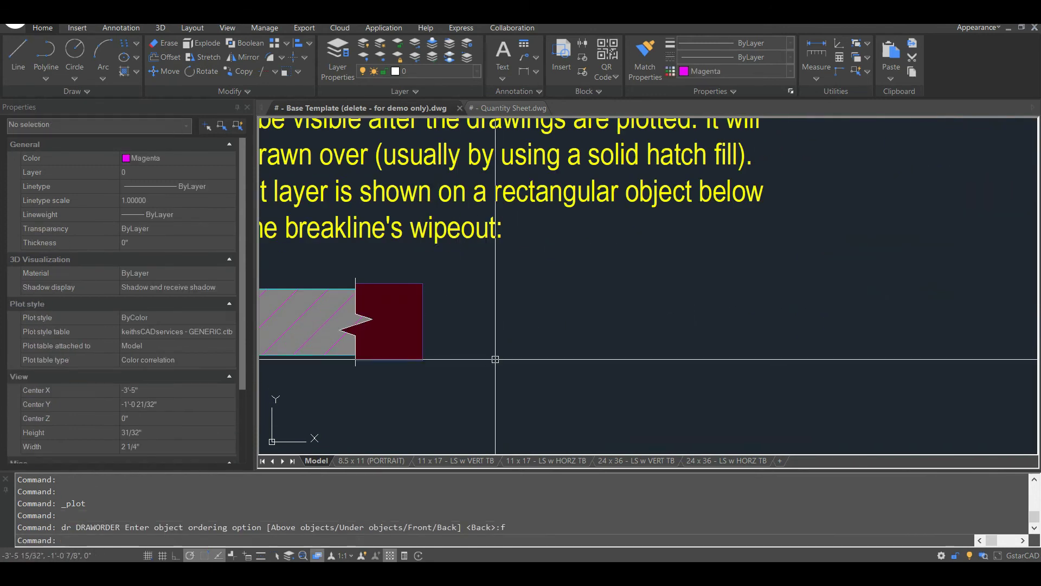
- Send the breakline block at the hatched rectangle to the back of the draw order
click(427, 353)
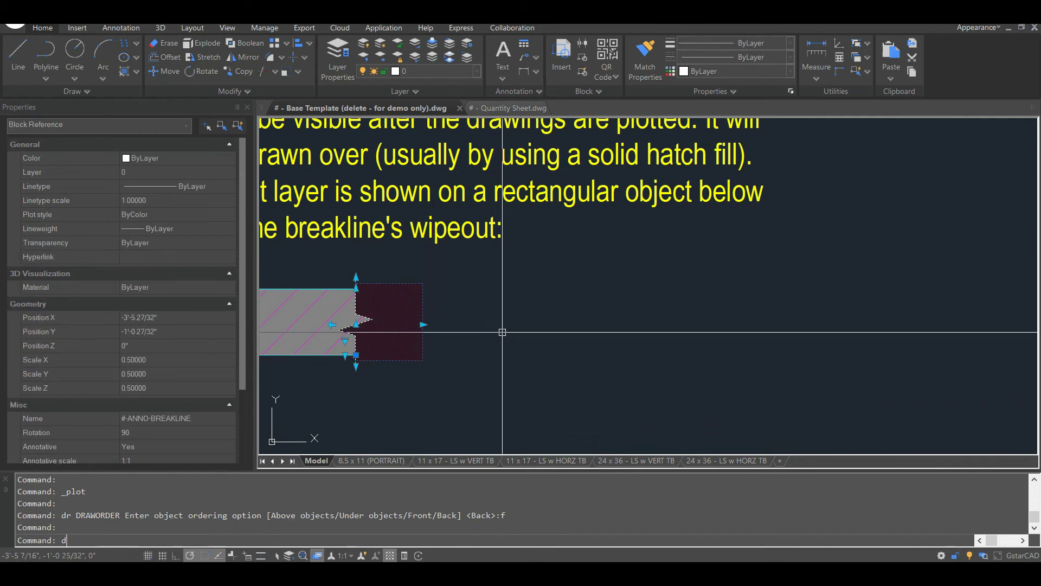
text(dr)
key(Return)
text(b)
key(Return)
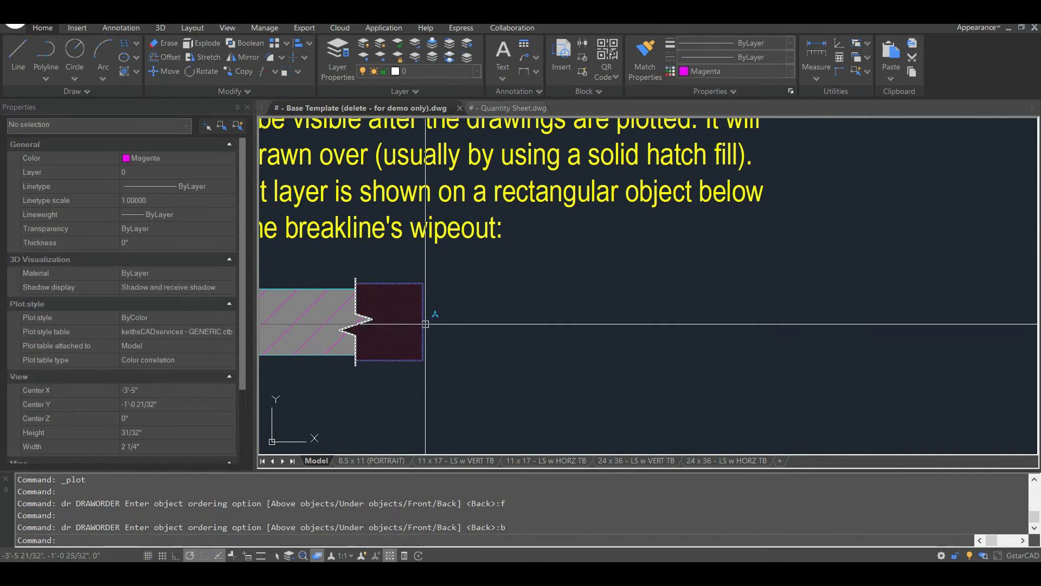
- Return the breakline block to the front of the draw order so its wipeout covers the hatched rectangle
click(422, 324)
text(dr)
key(Return)
text(f)
key(Return)
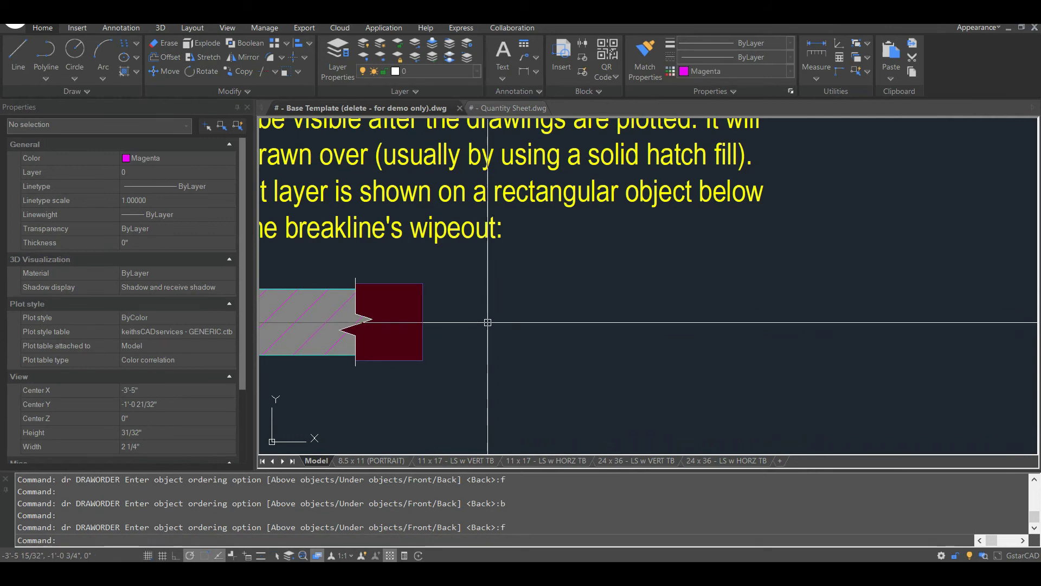
scroll(487, 323, down, 3)
scroll(511, 326, down, 2)
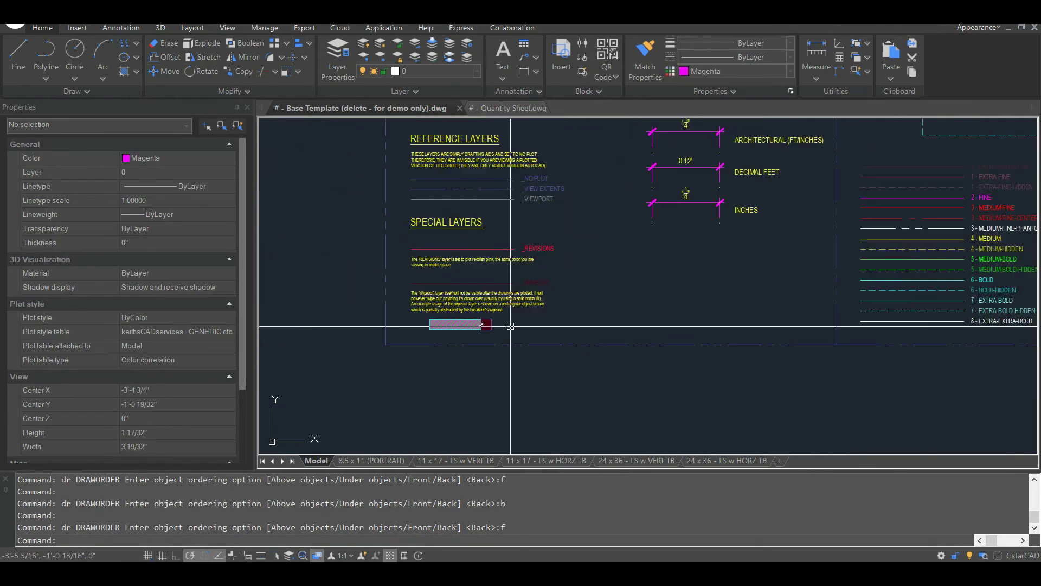
middle_drag(730, 312, 613, 337)
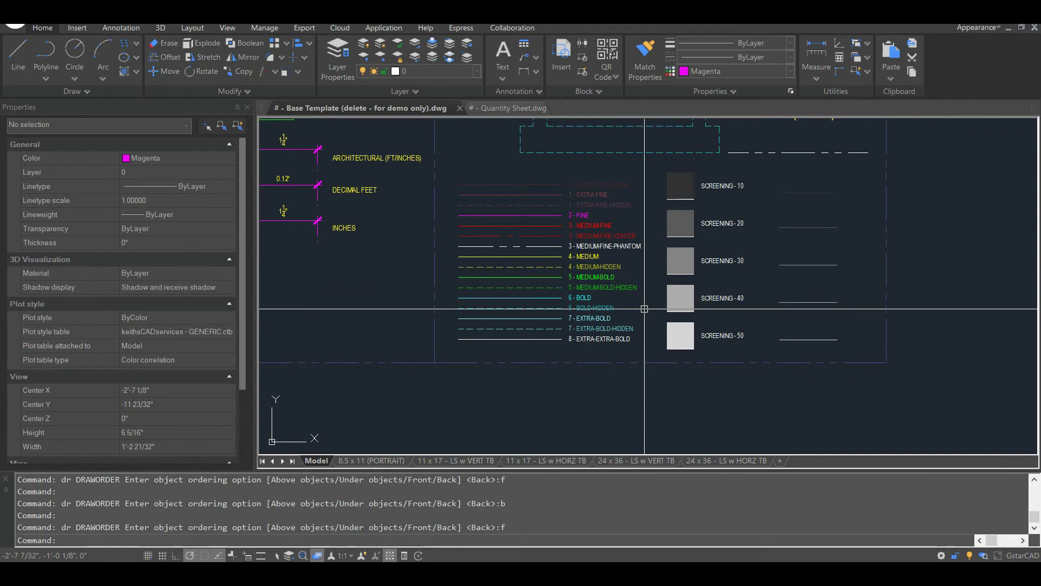
middle_drag(653, 260, 640, 285)
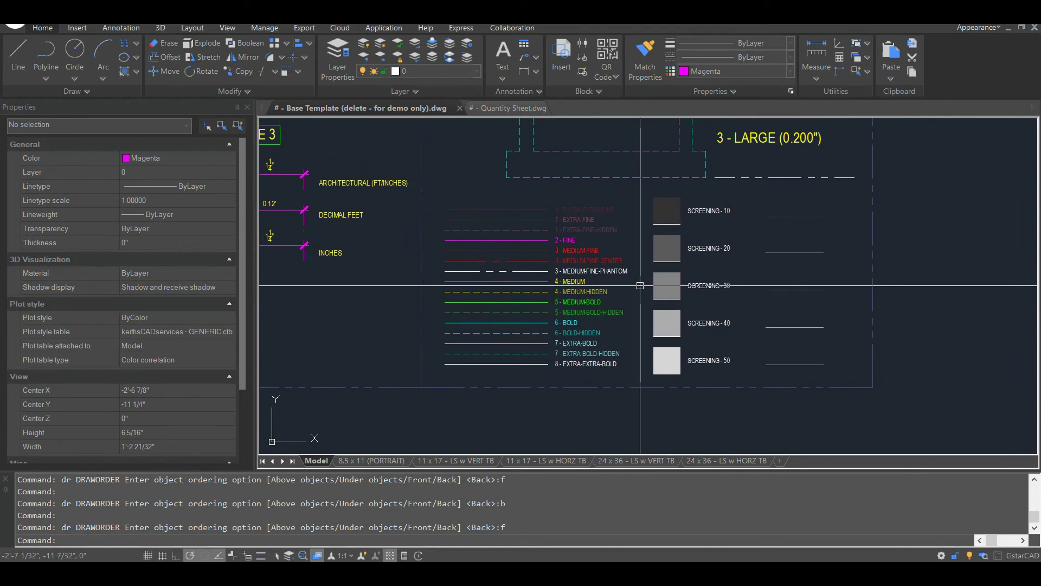